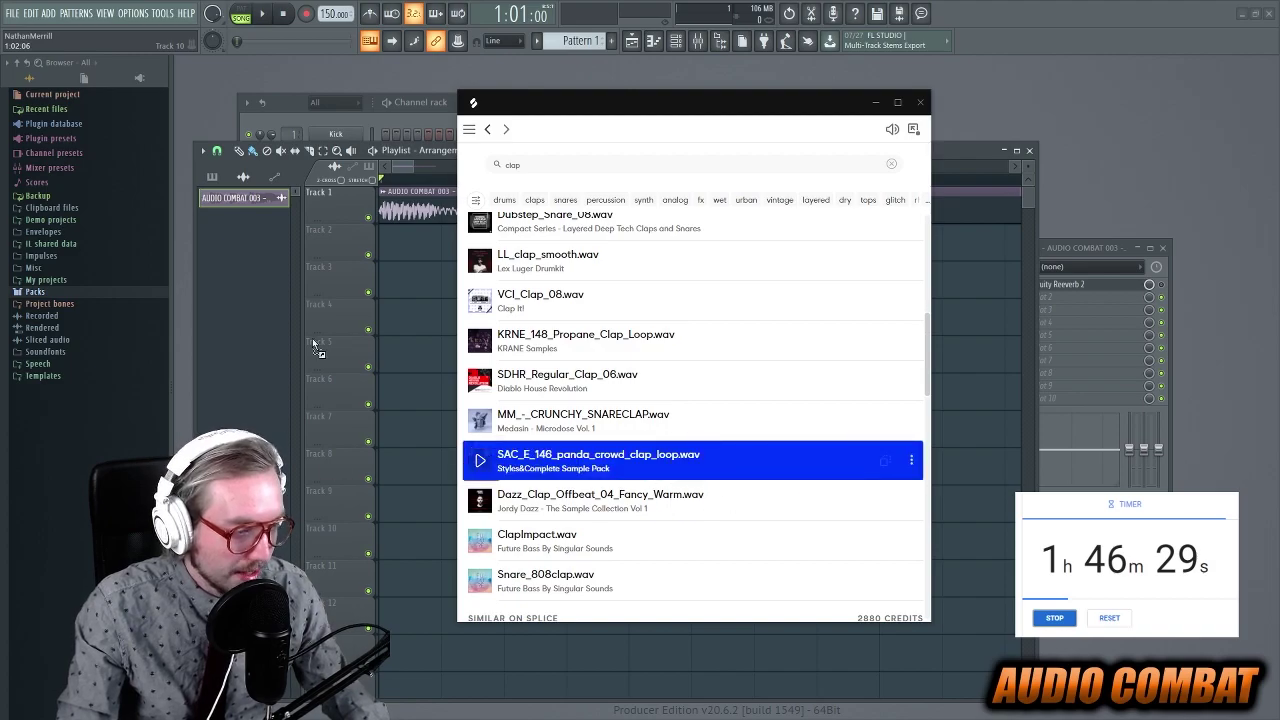
- Place the SAC_E_146_panda_crowd_clap_loop.wav sample at the start of Track 4 and match it to the project tempo
left_click_drag(531, 333, 394, 300)
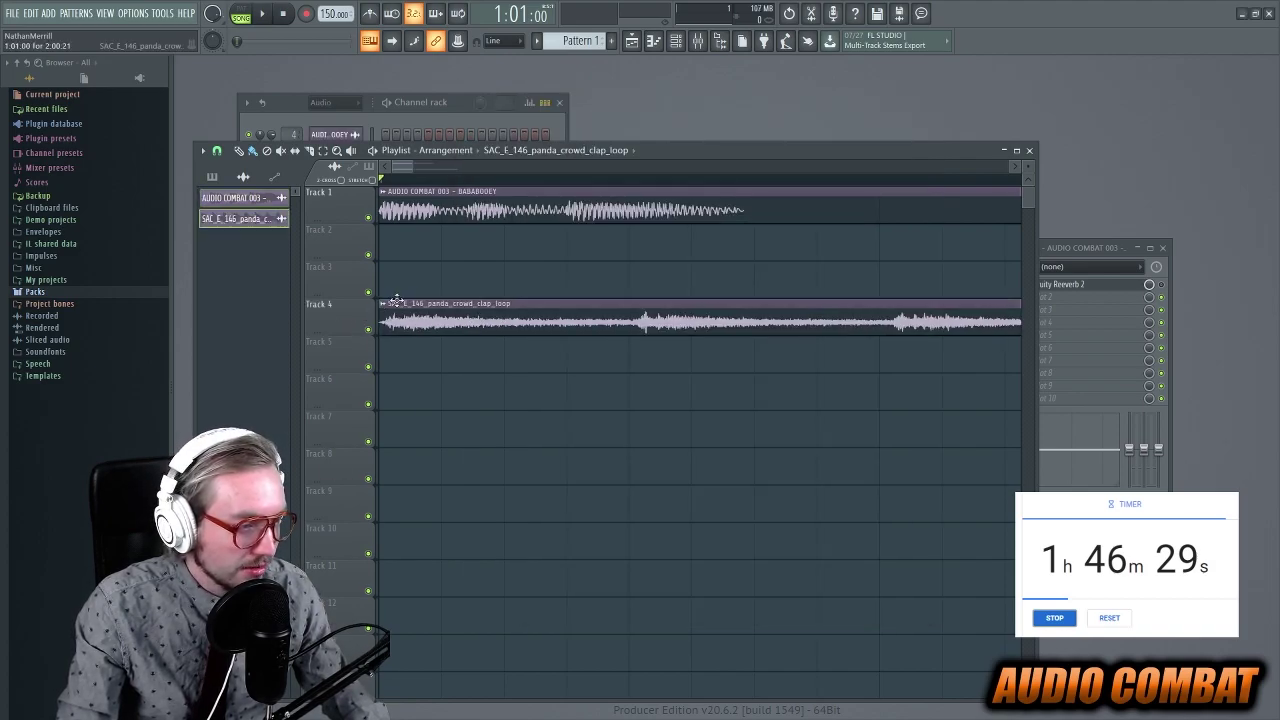
key("Return")
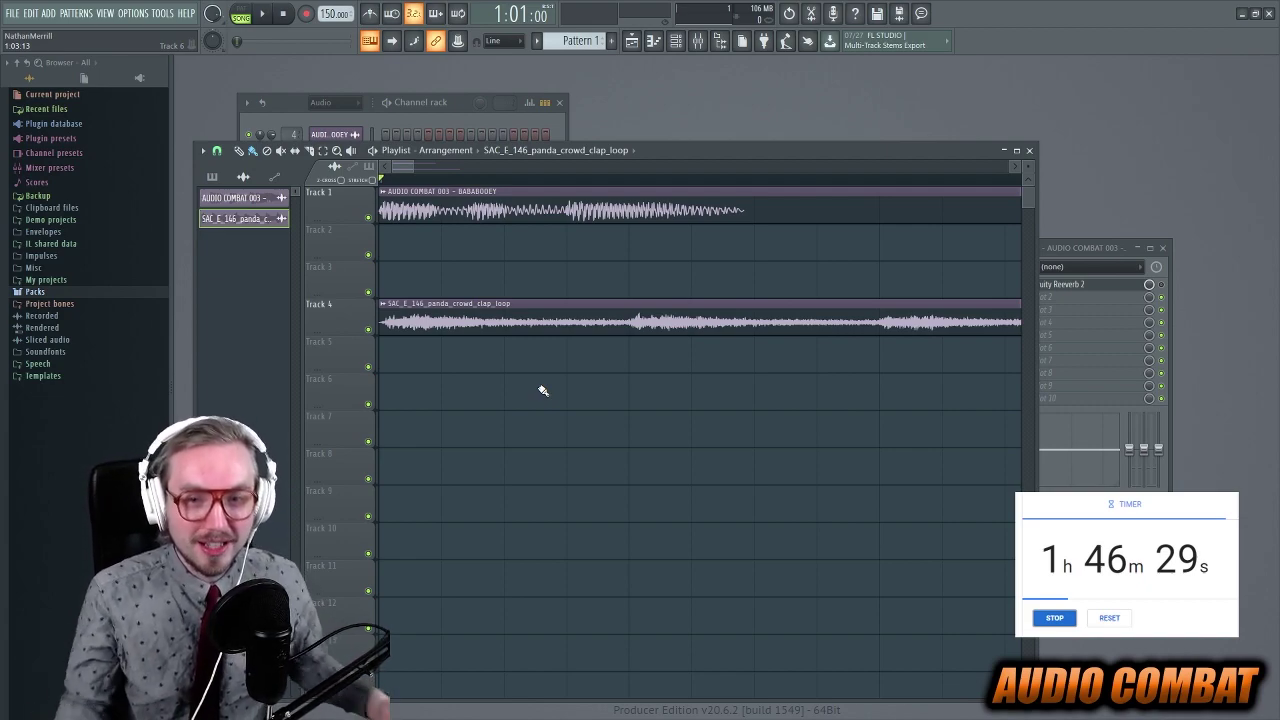
- Adjust the time-stretch multiplier of the BABABOOEY sample on Track 1 while checking it in playback
double_click(430, 198)
key("space")
left_click_drag(520, 300, 519, 307)
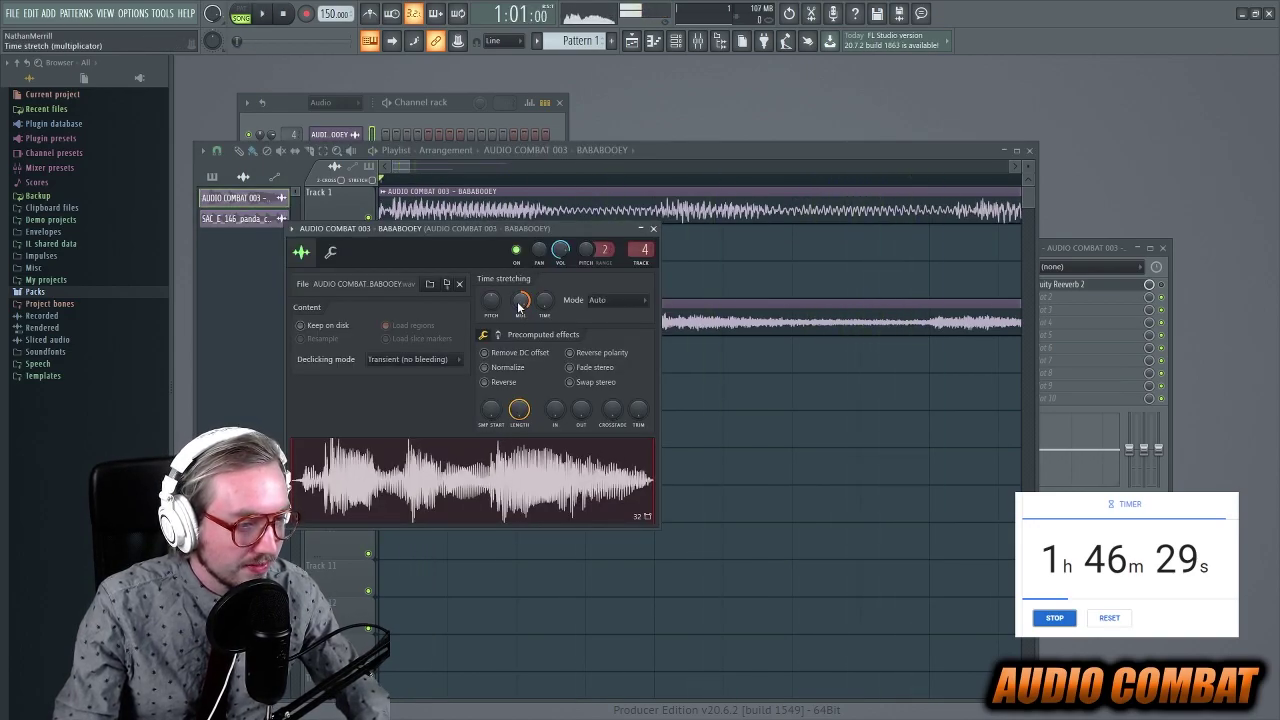
key("space")
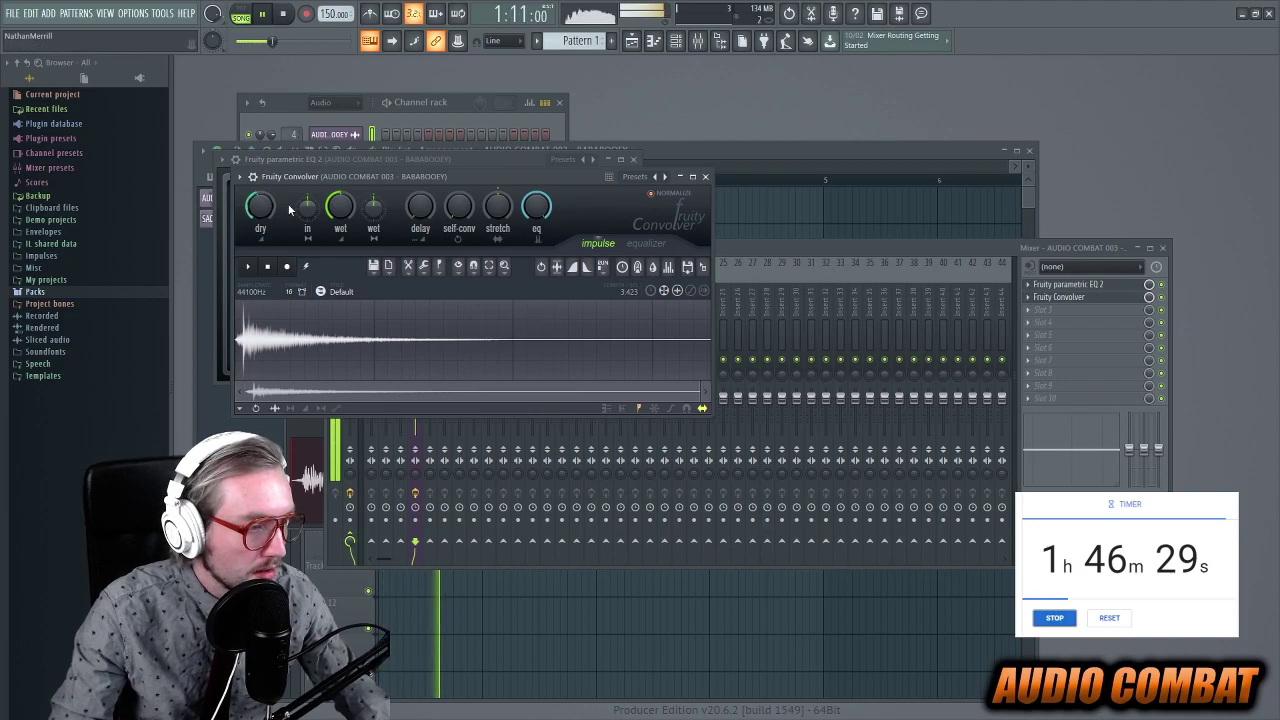
key("space")
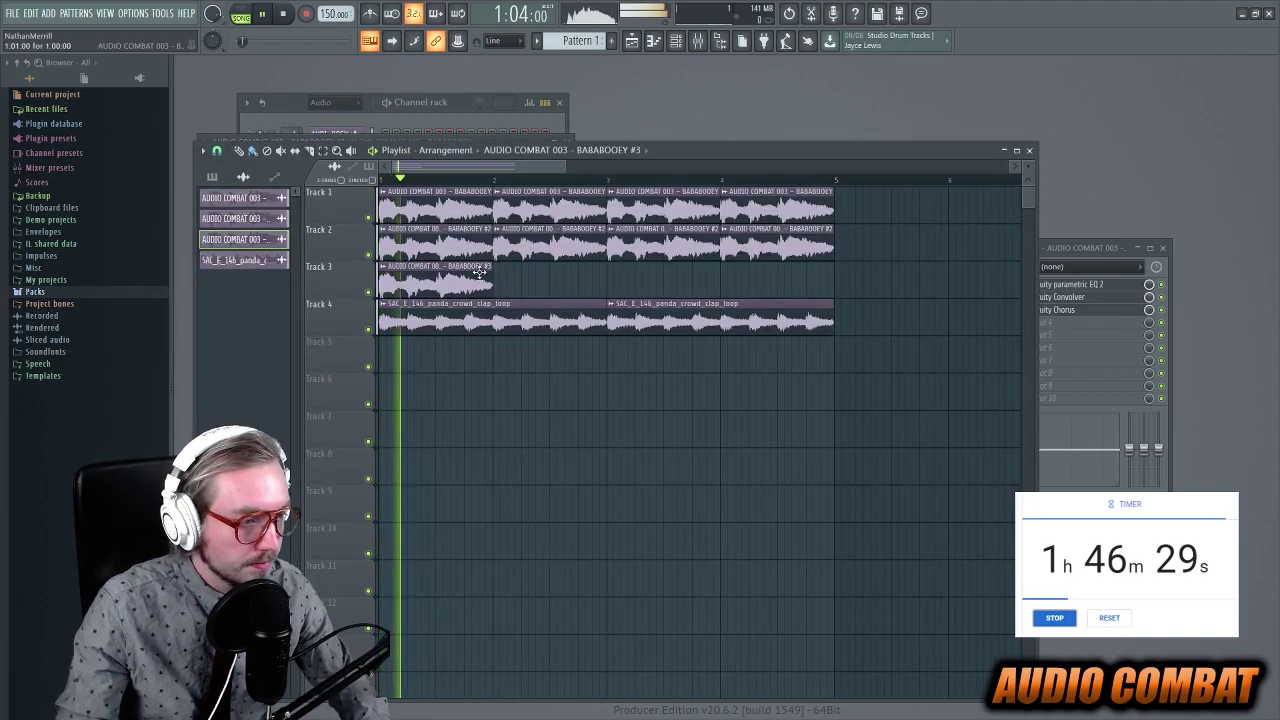
- Repeat the BABABOOEY #3 clip along Track 3 up to about bar 5 and save the project
left_click(502, 281)
left_click_drag(502, 281, 857, 288)
key("ctrl+s")
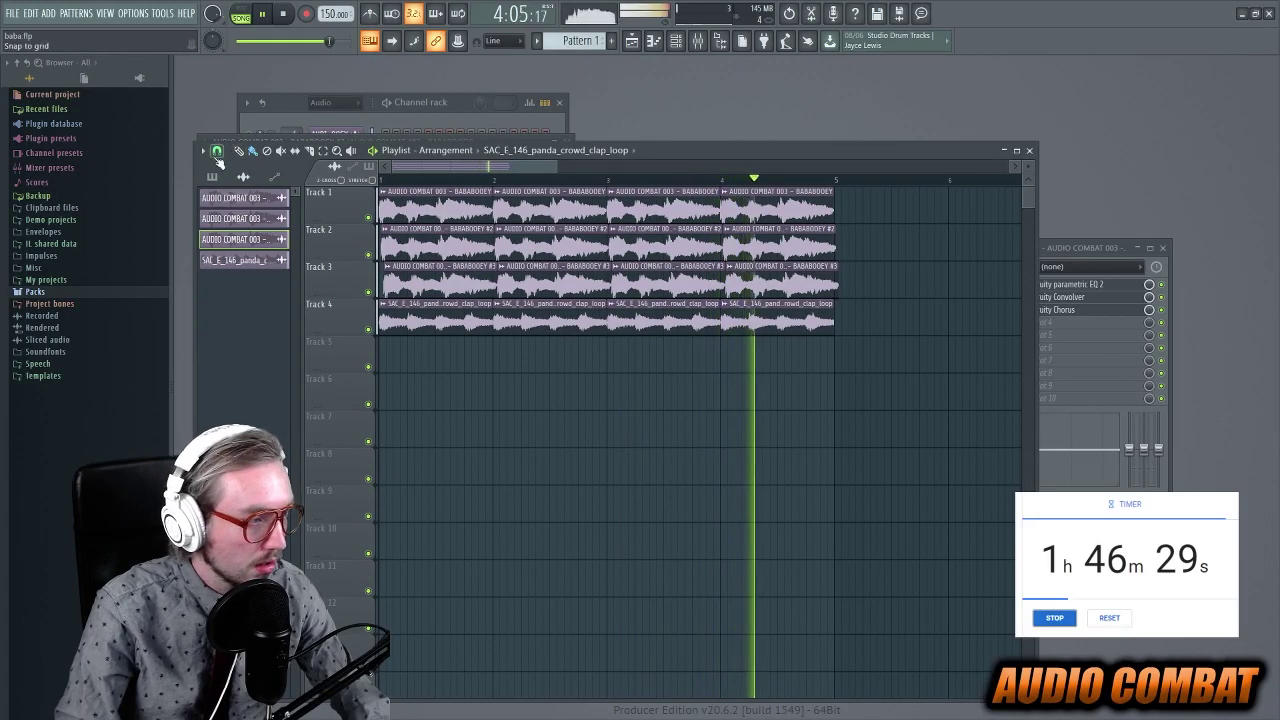
- Chop the BABABOOEY #4 clip on Track 1 into short repeated pieces starting at bar 8
key("space")
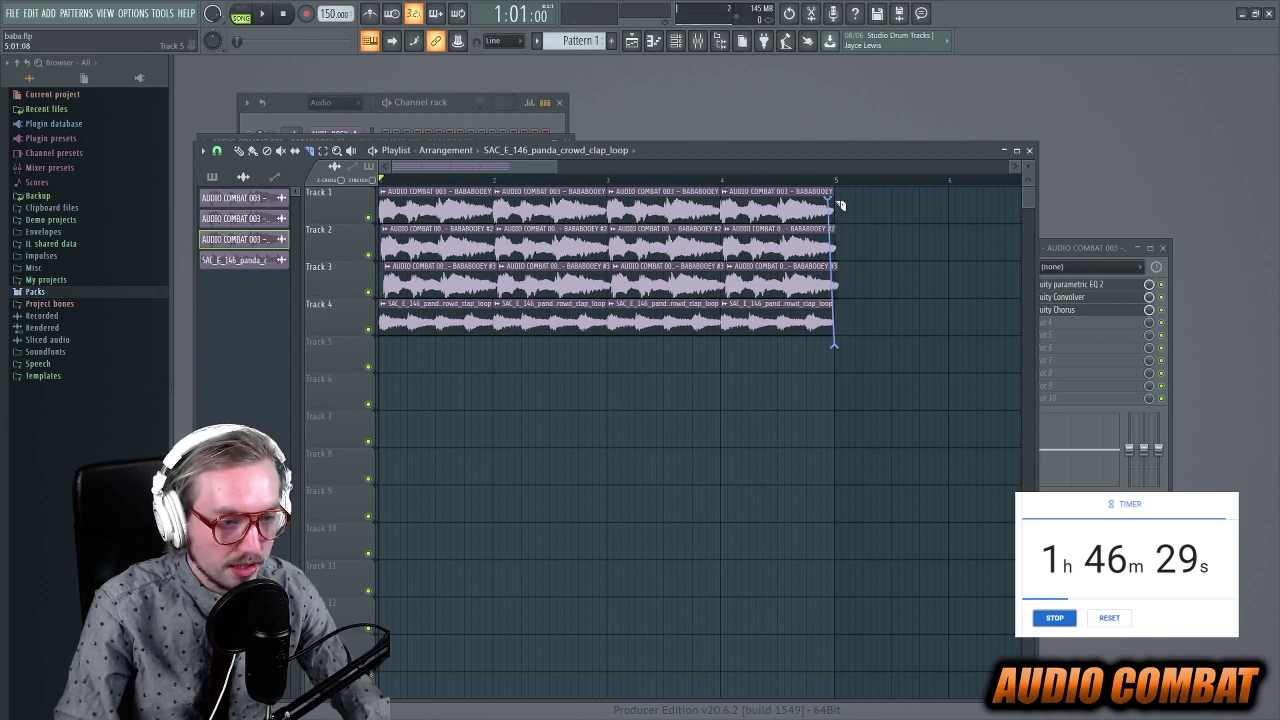
mouse_move(531, 176)
left_mouse_down()
mouse_move(643, 184)
mouse_move(540, 172)
left_mouse_up()
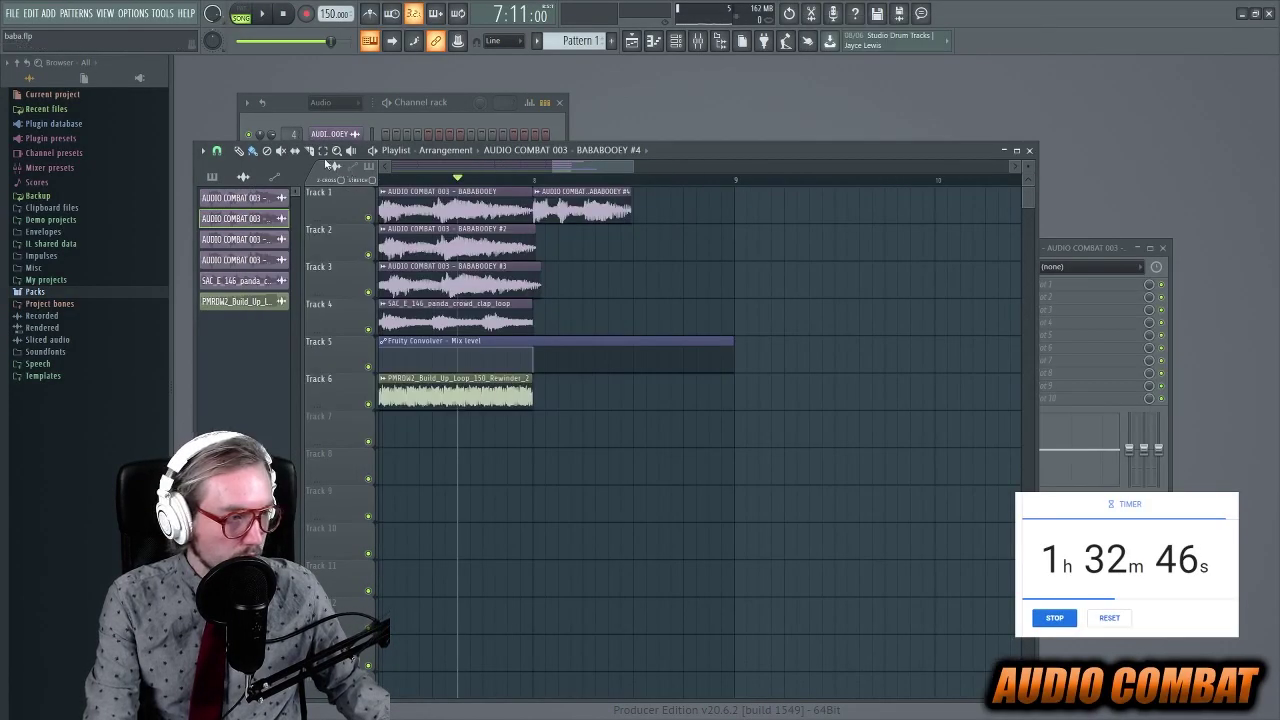
left_click(219, 152)
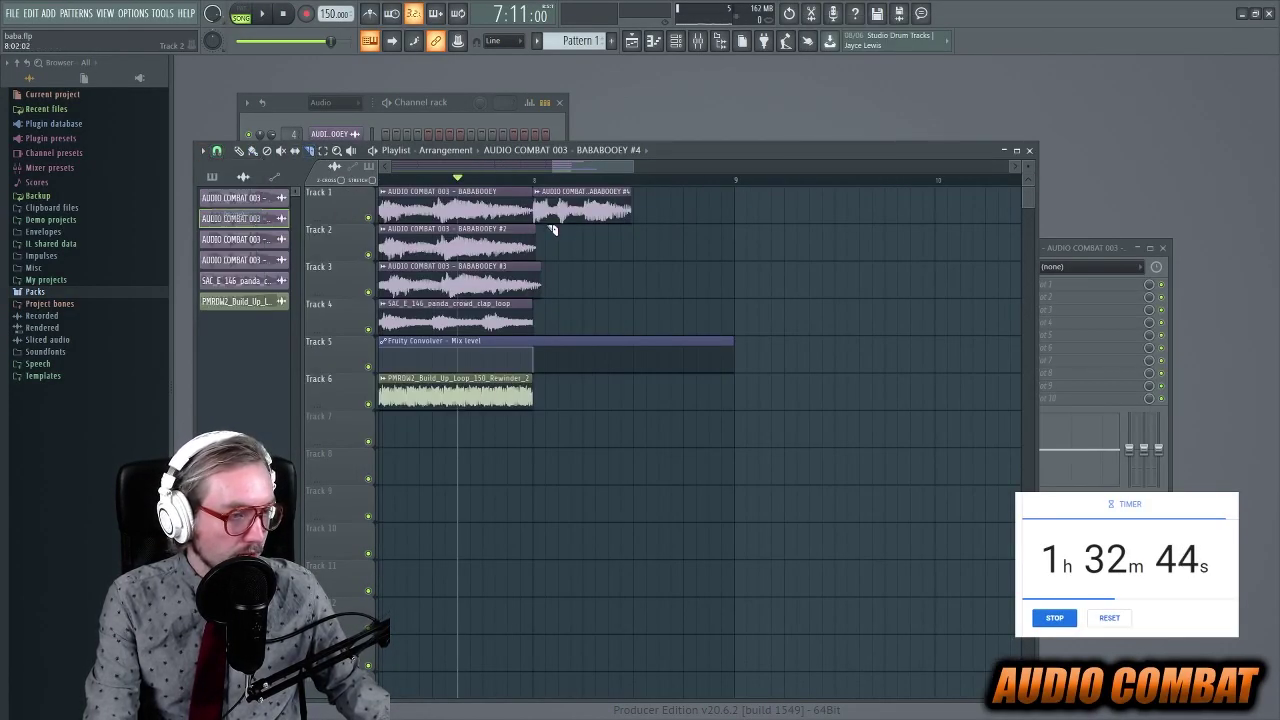
key("space")
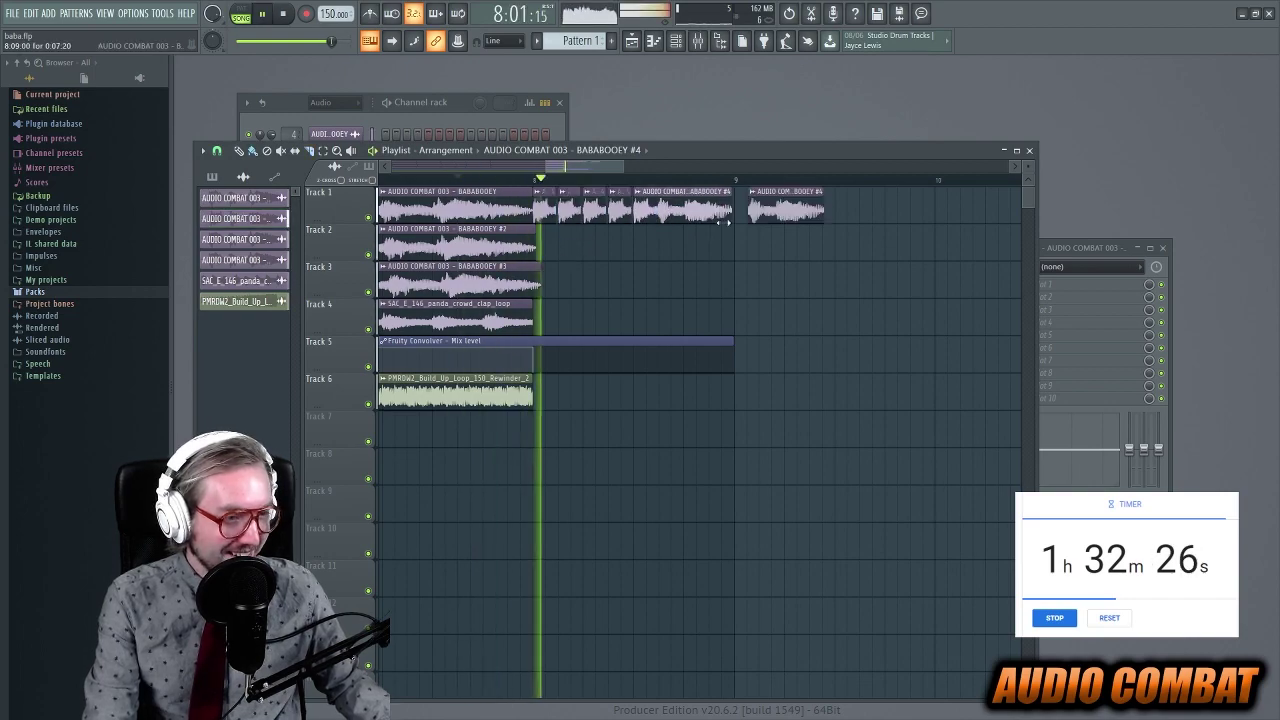
- Play back the transition from bar 7 into the chopped BABABOOEY #4 clips on Track 1
key("space")
key("space")
key("space")
right_click(546, 208)
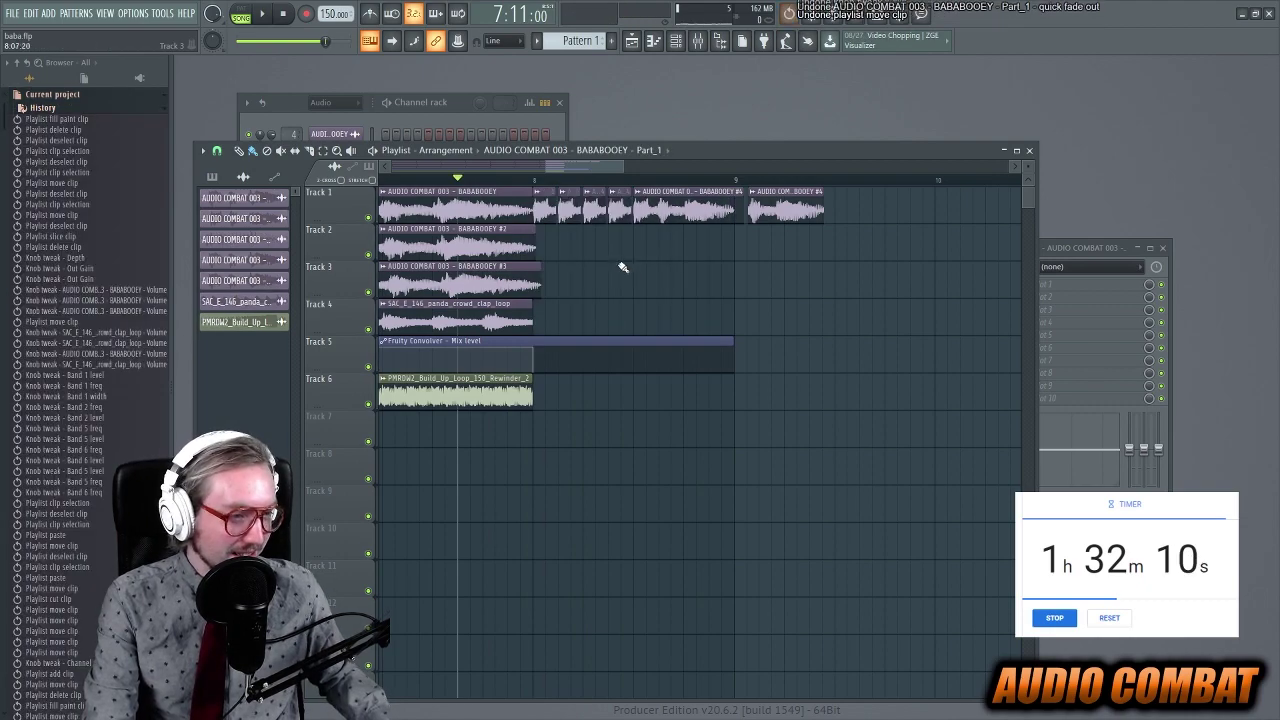
key("space")
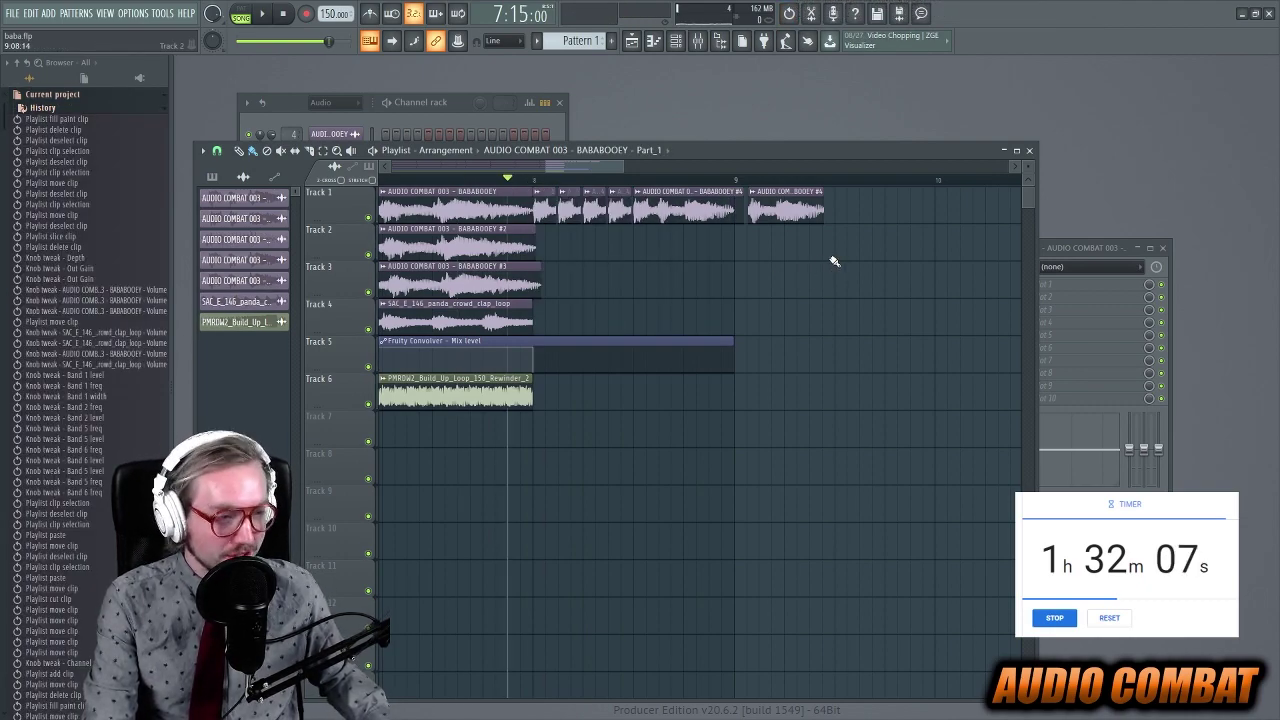
key("space")
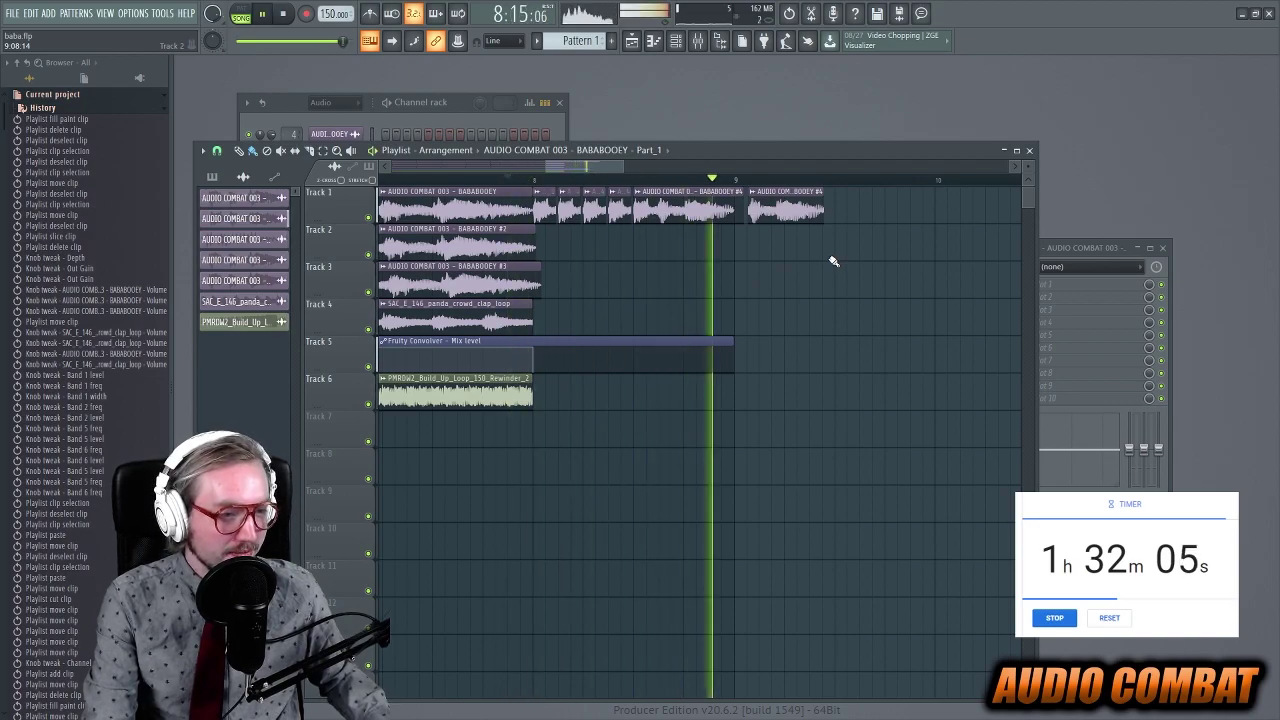
key("space")
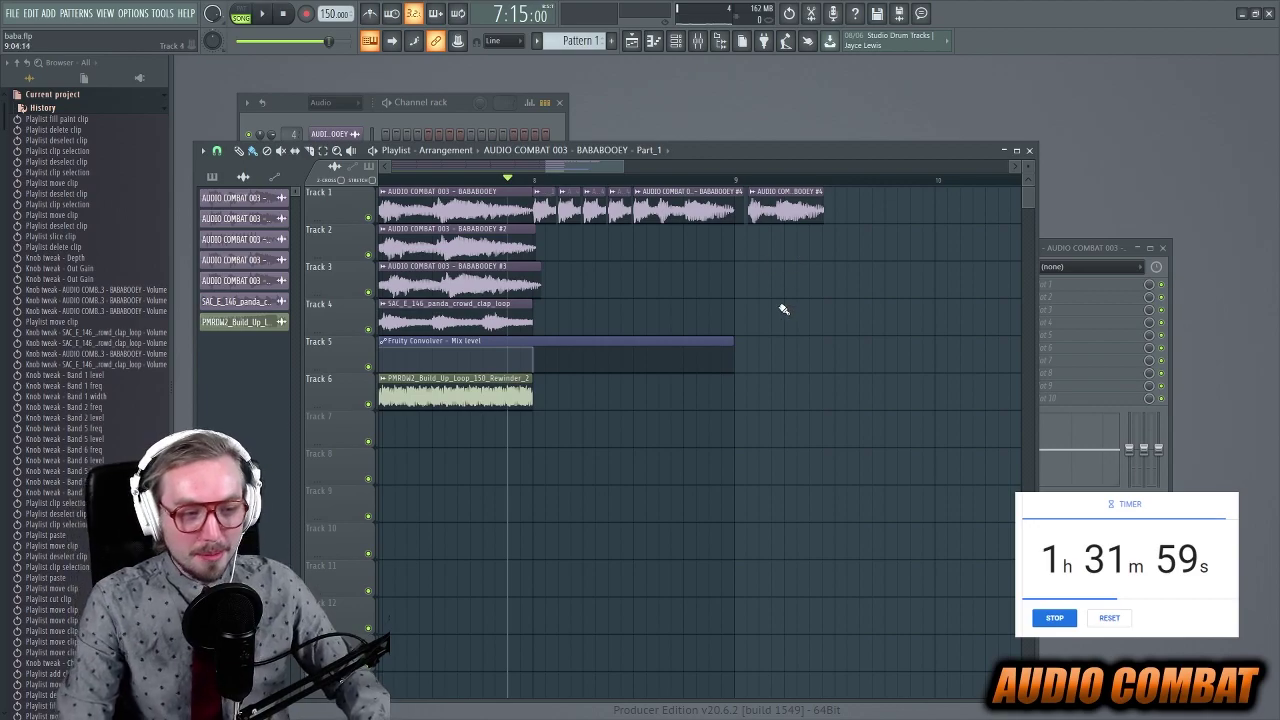
- Delete the leftover BABABOOEY #4 clip just after bar 9 on Track 1 during playback
key("space")
right_click(812, 218)
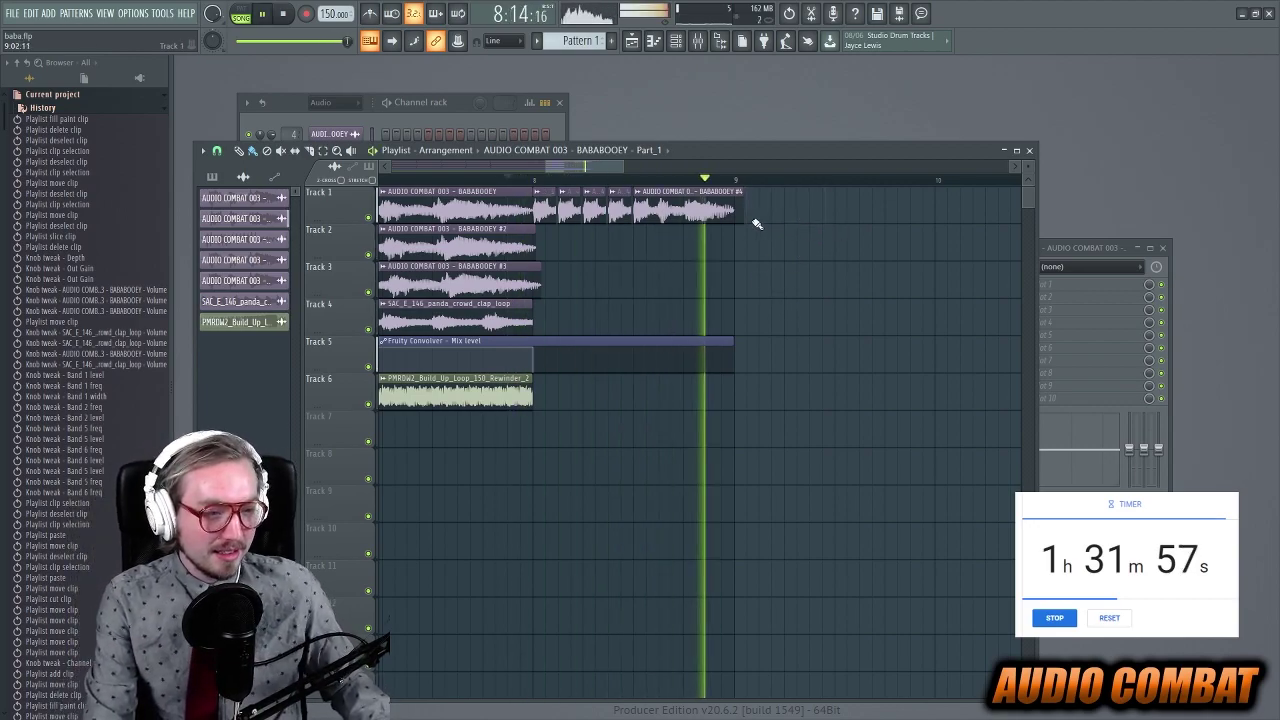
key("space")
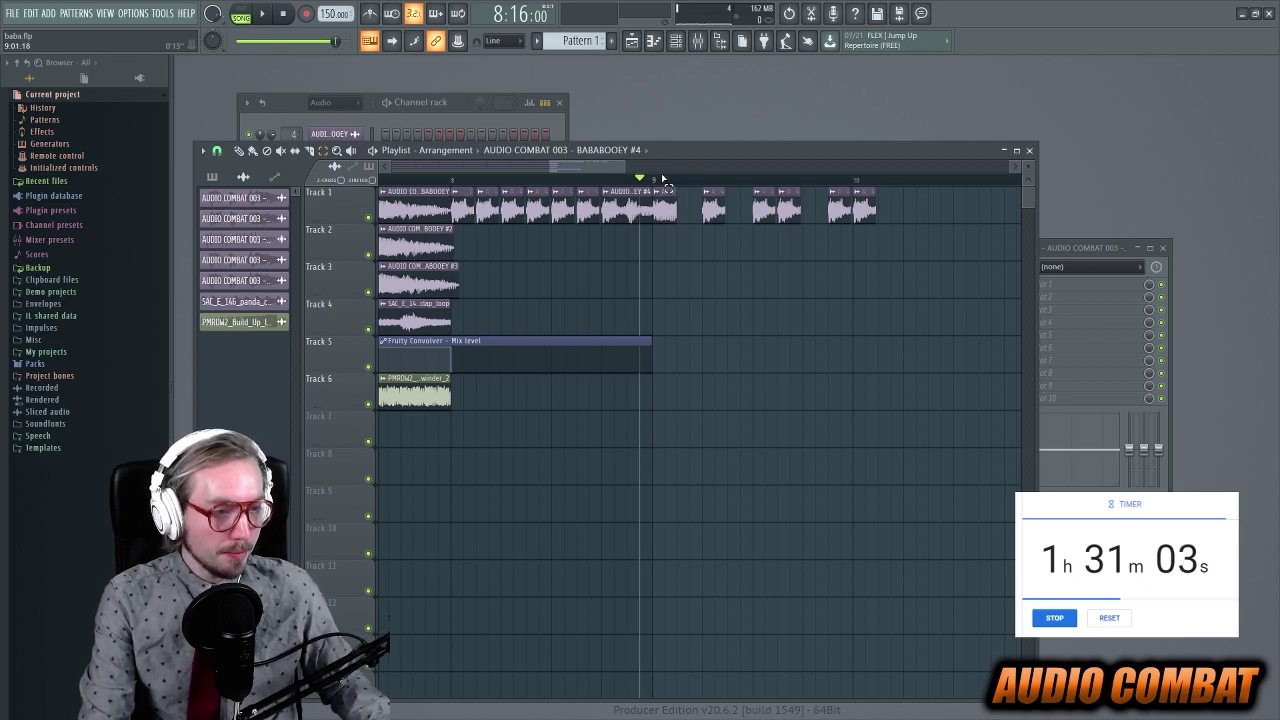
- Continue the BABABOOEY #4 chops past bar 10 on Track 1 and extend the Filter Cutoff automation clip on Track 3
left_click_drag(678, 201, 862, 203)
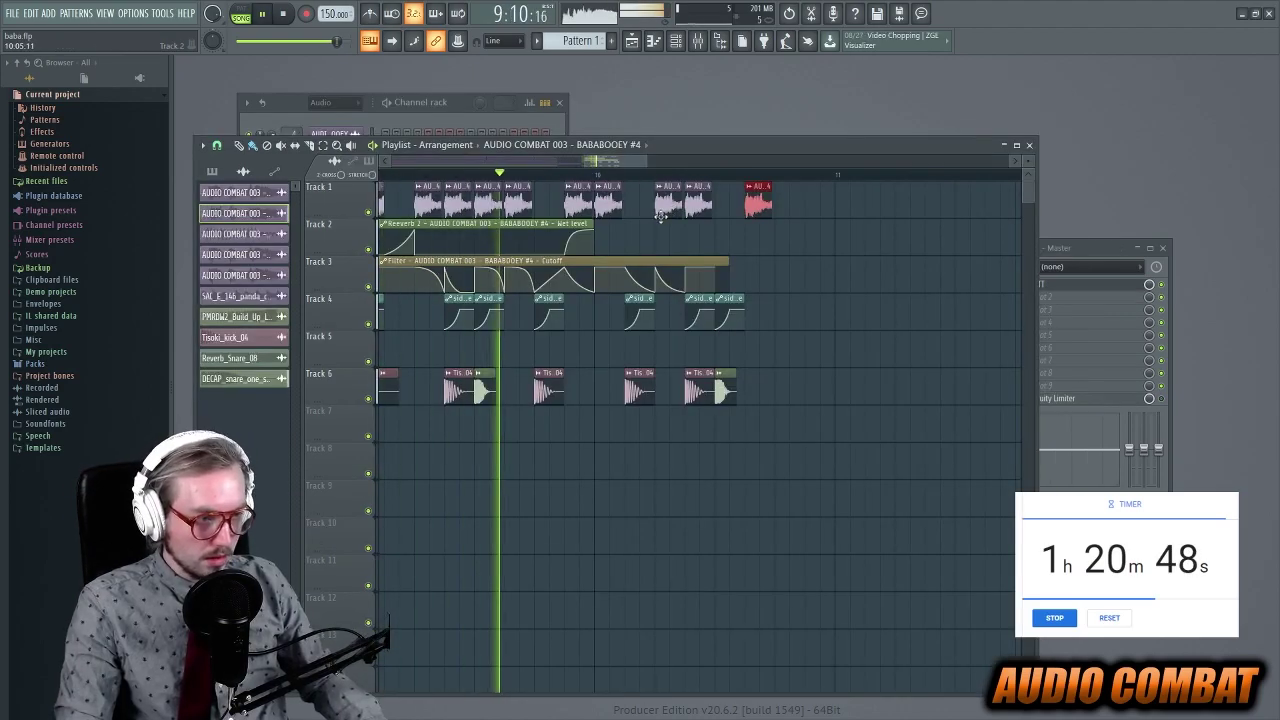
key("space")
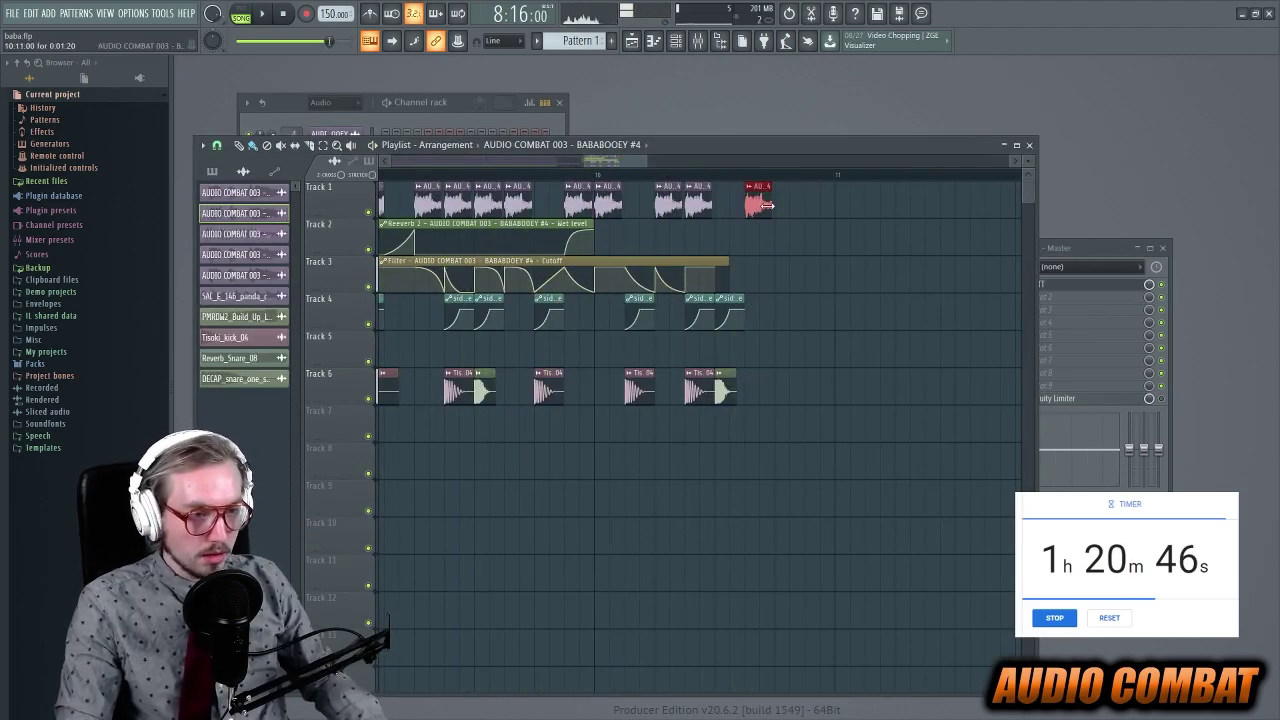
left_click_drag(737, 260, 820, 262)
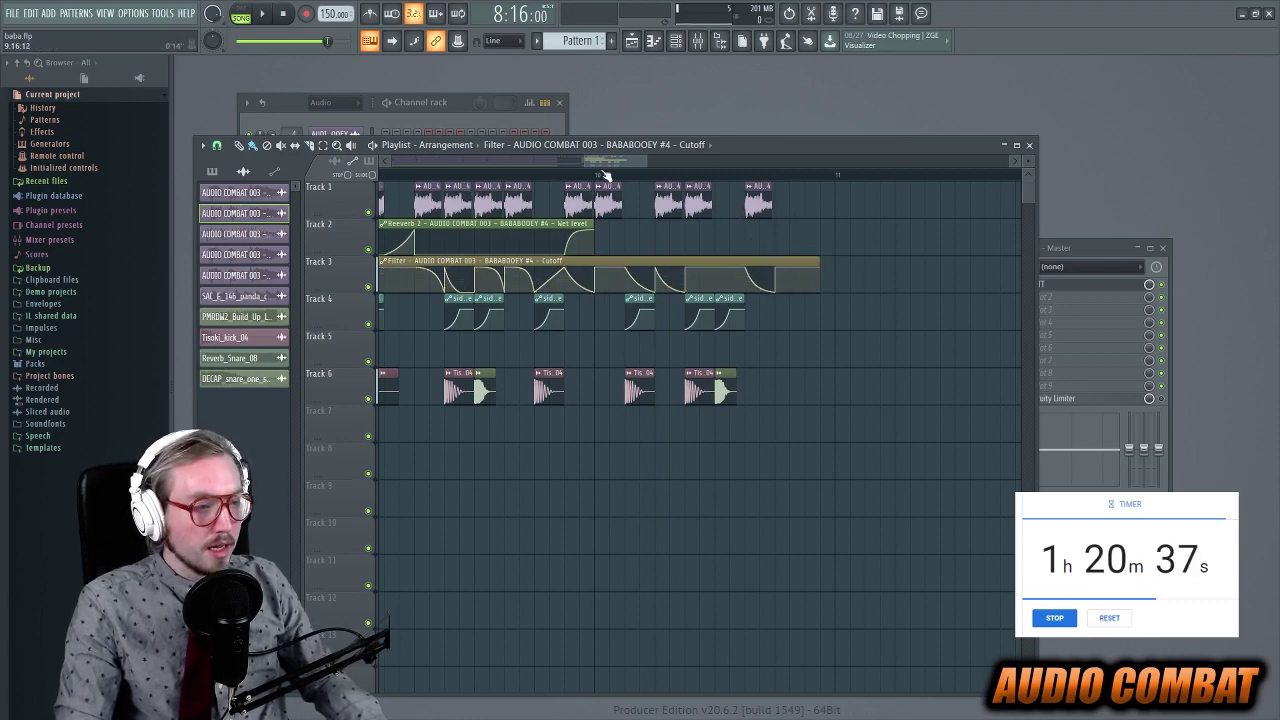
- Add another BABABOOEY #4 clip at 10:13 on Track 1 and lengthen it to bar 11
scroll(540, 190, "left", 2)
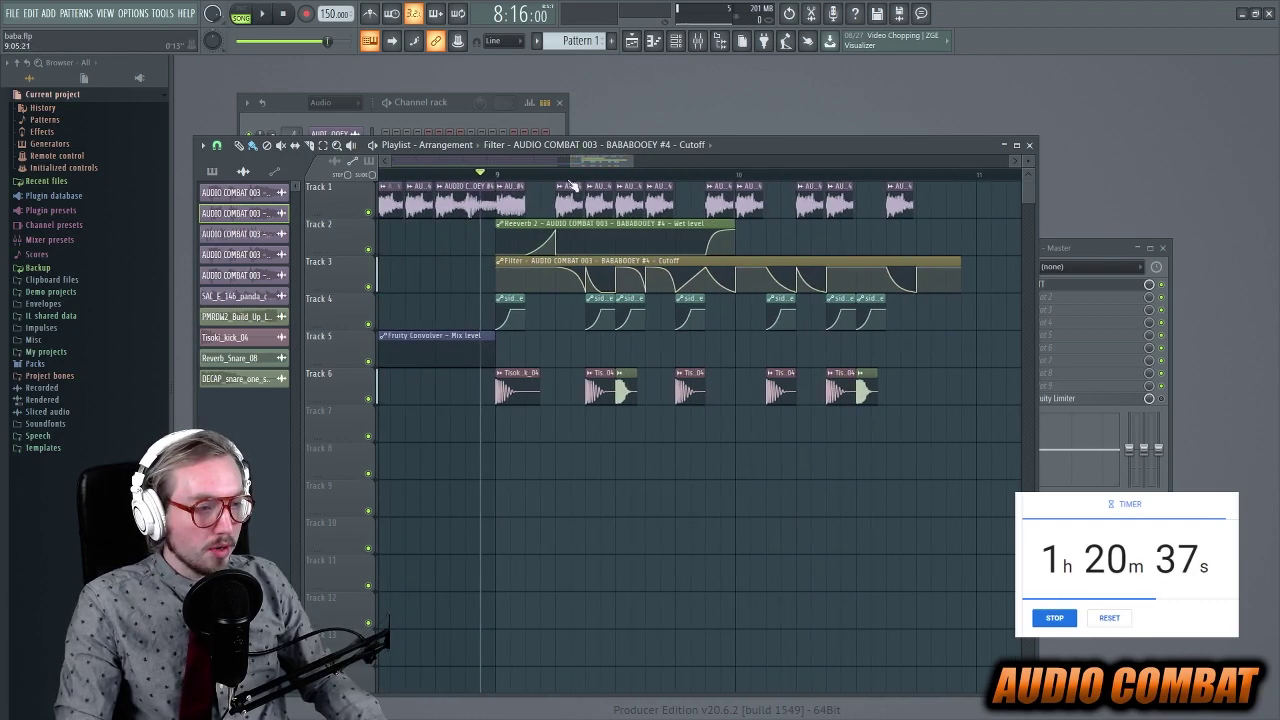
scroll(622, 167, "right", 3)
key("space")
left_click(722, 196)
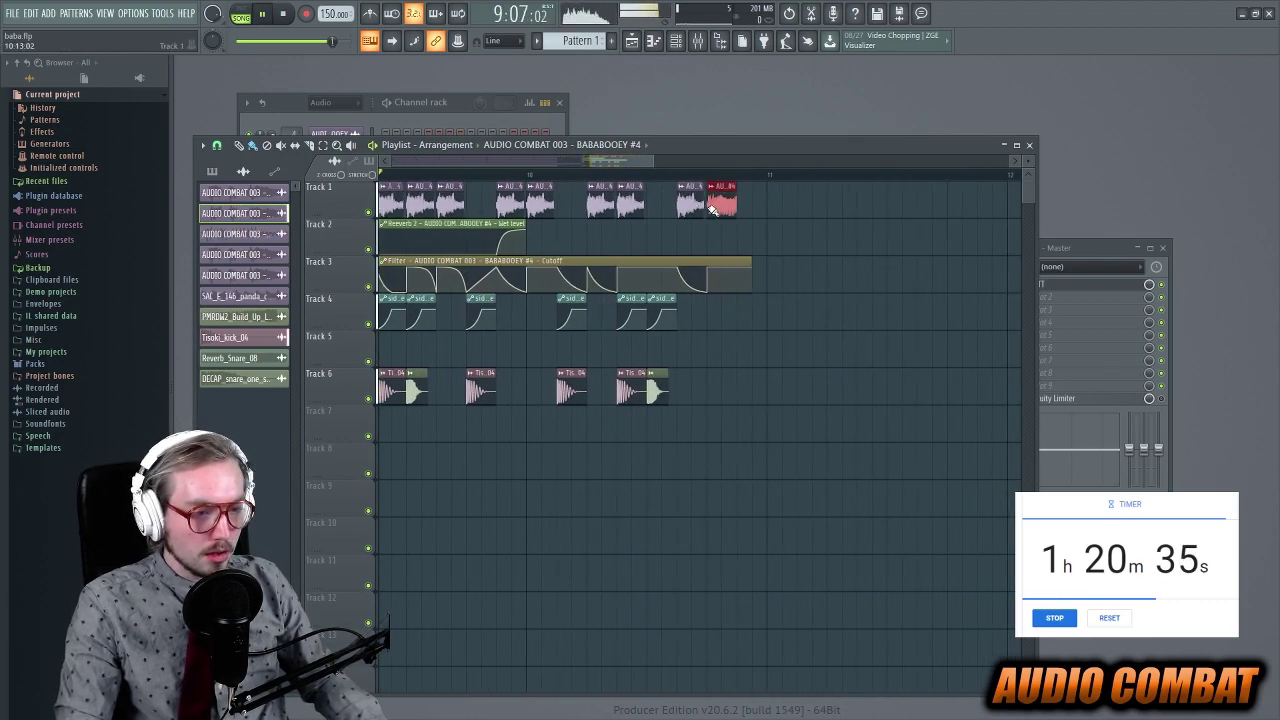
left_click_drag(760, 220, 766, 222)
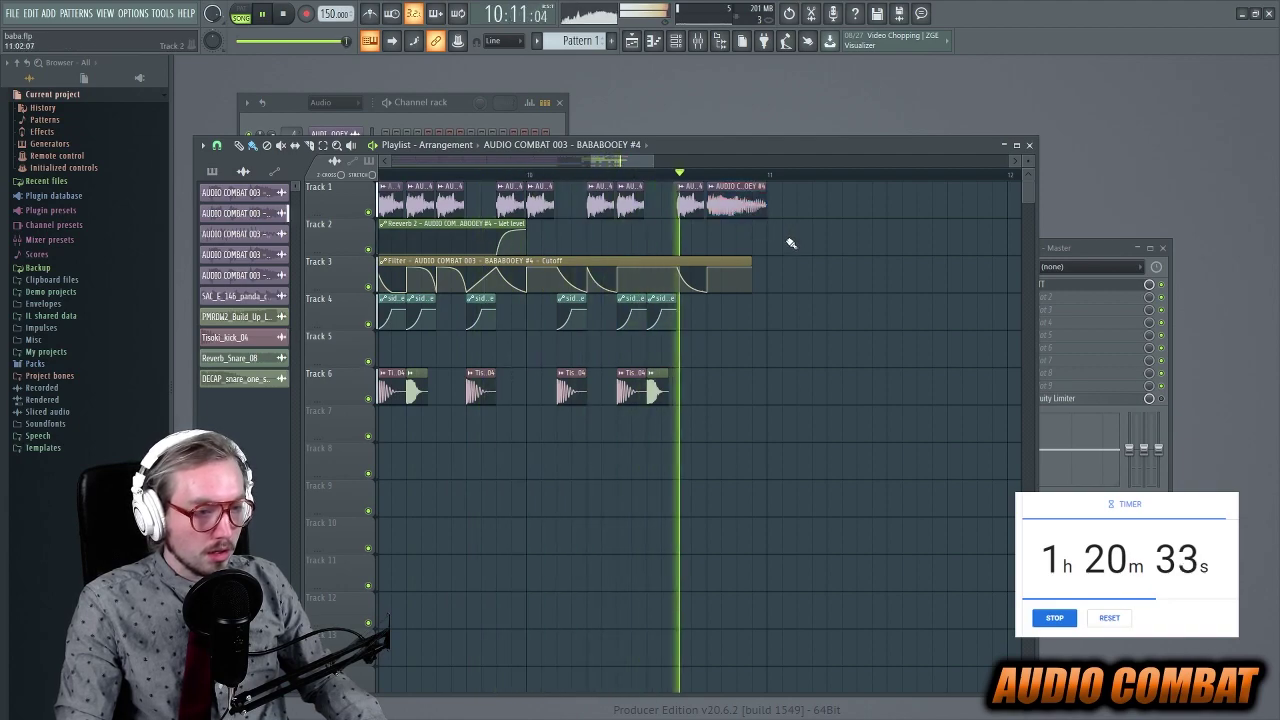
key("space")
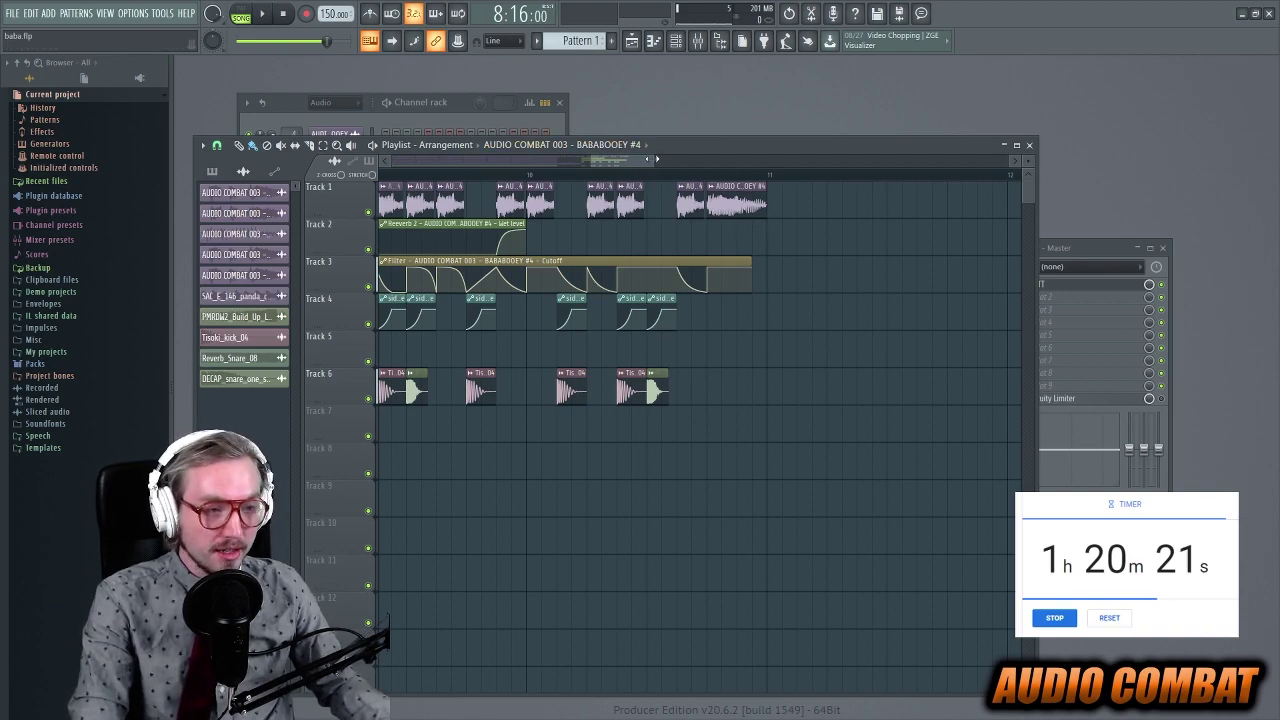
- Play back the arrangement from bar 8 to check the chopped build-up and the drop at bar 9
scroll(657, 162, "down", 3)
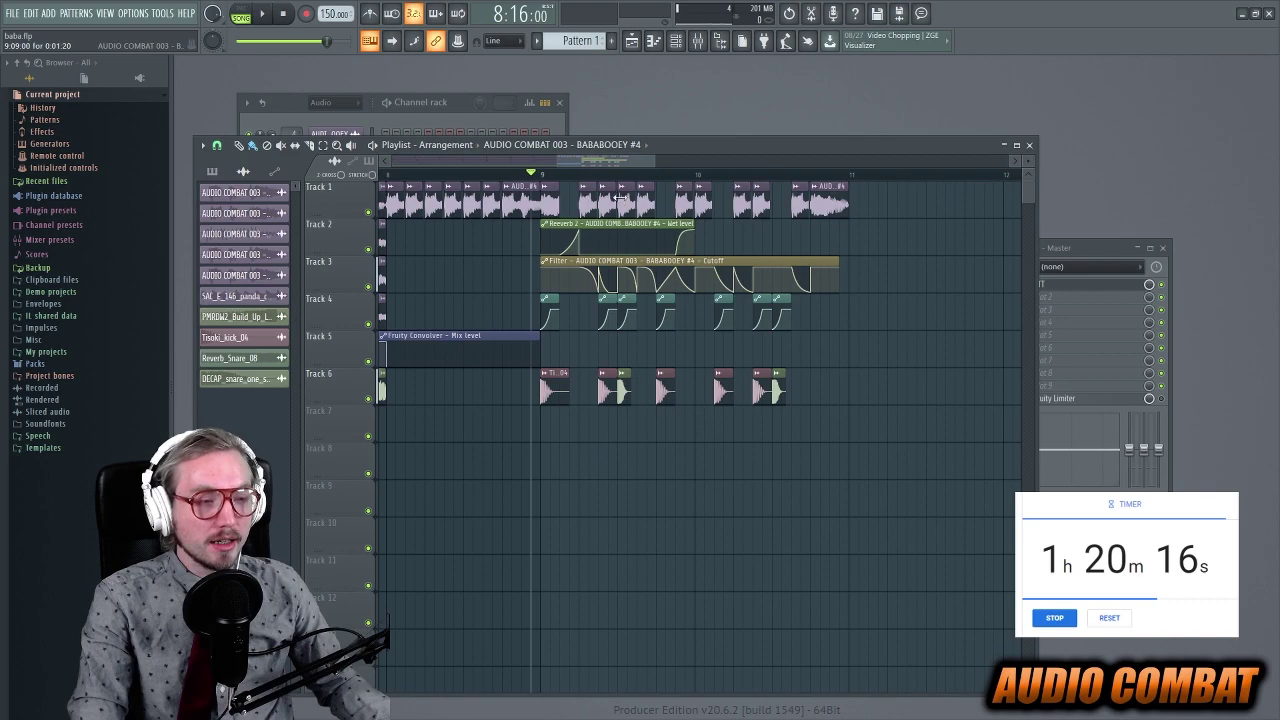
scroll(613, 190, "left", 4)
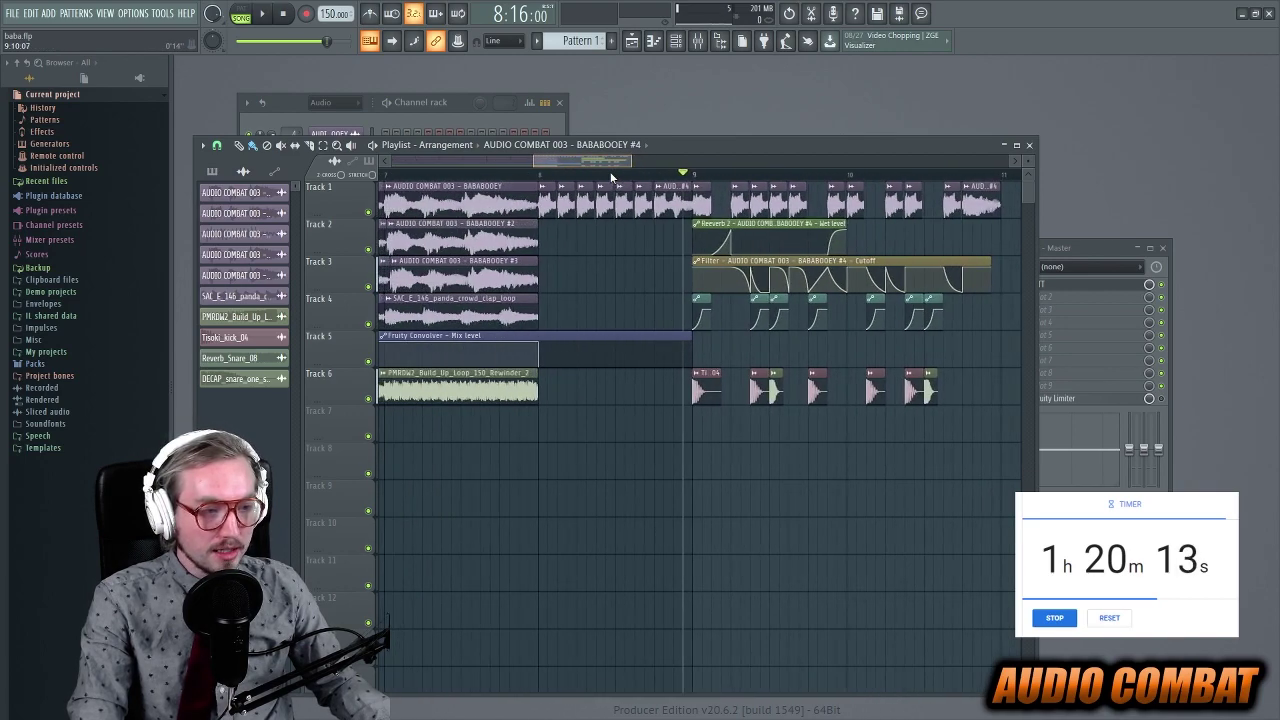
scroll(612, 177, "right", 2)
left_click(496, 175)
key("space")
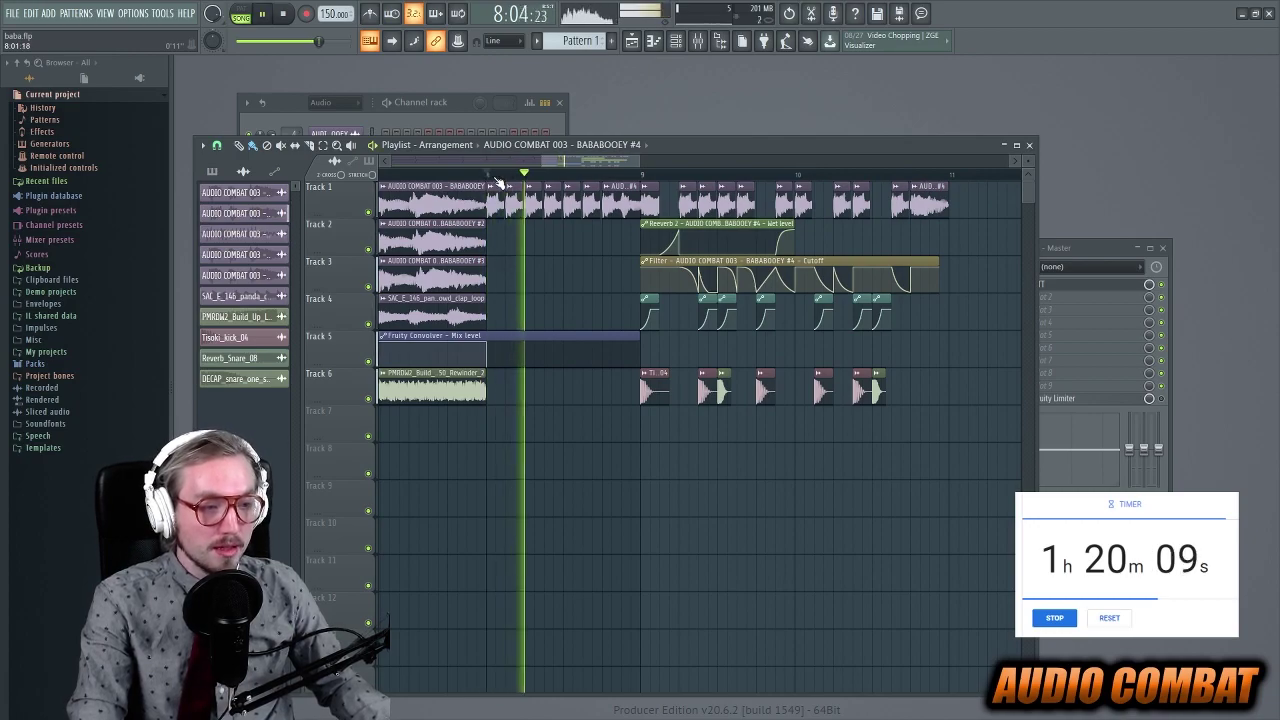
key("space")
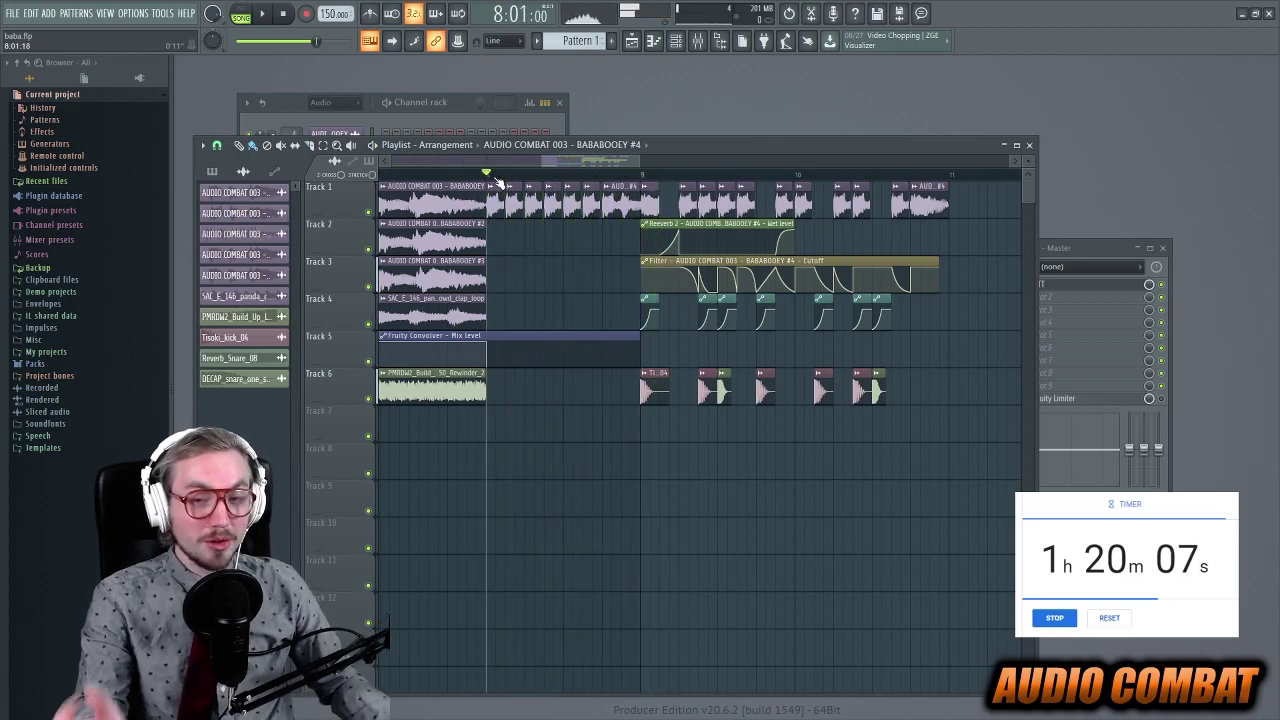
key("space")
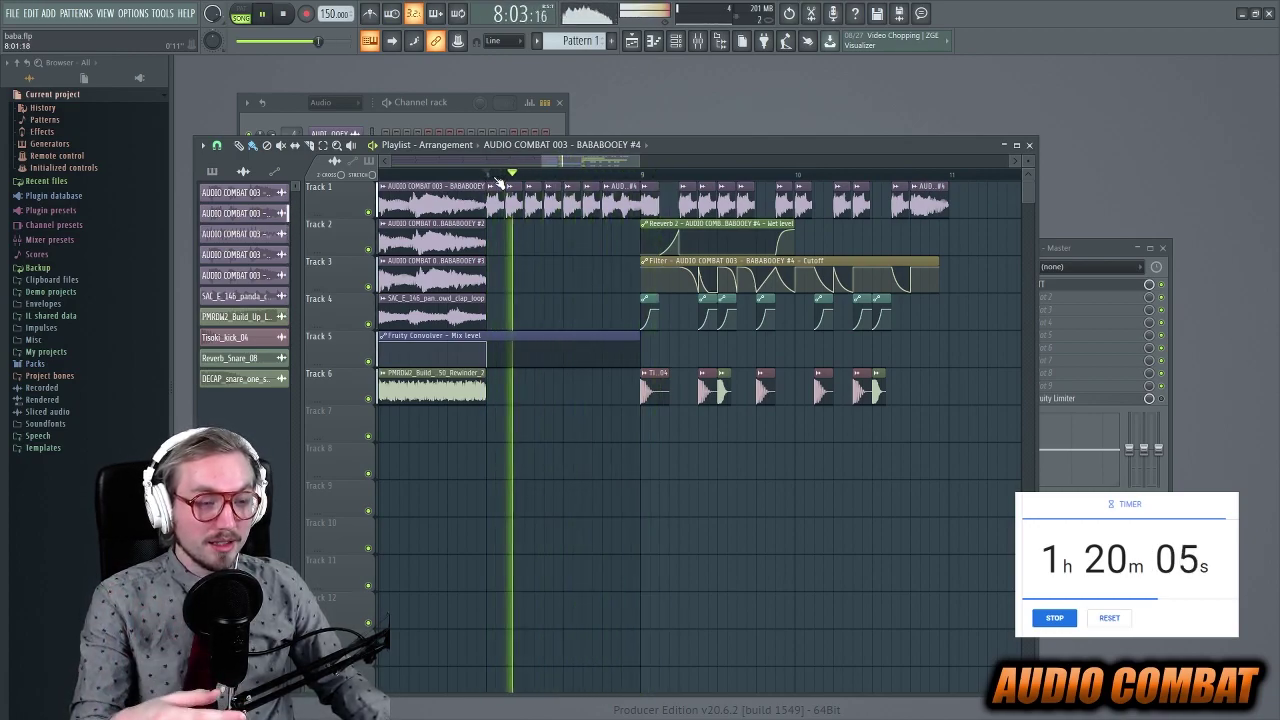
key("space")
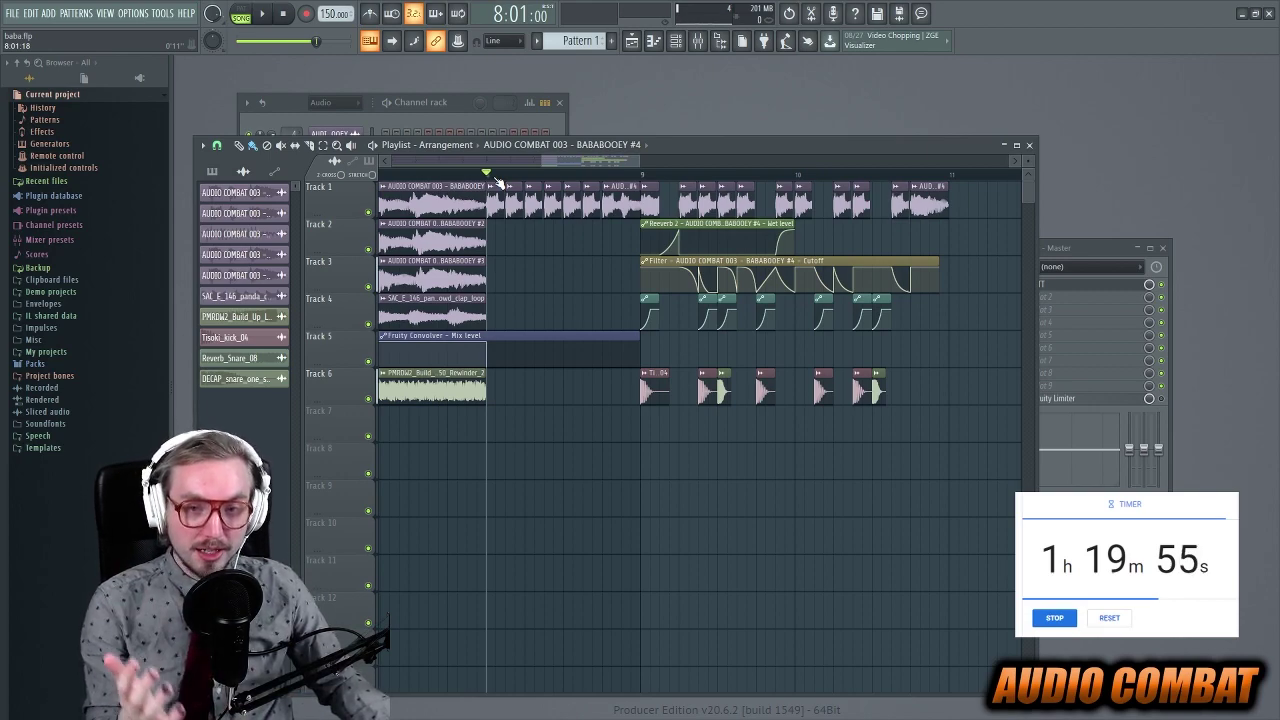
key("space")
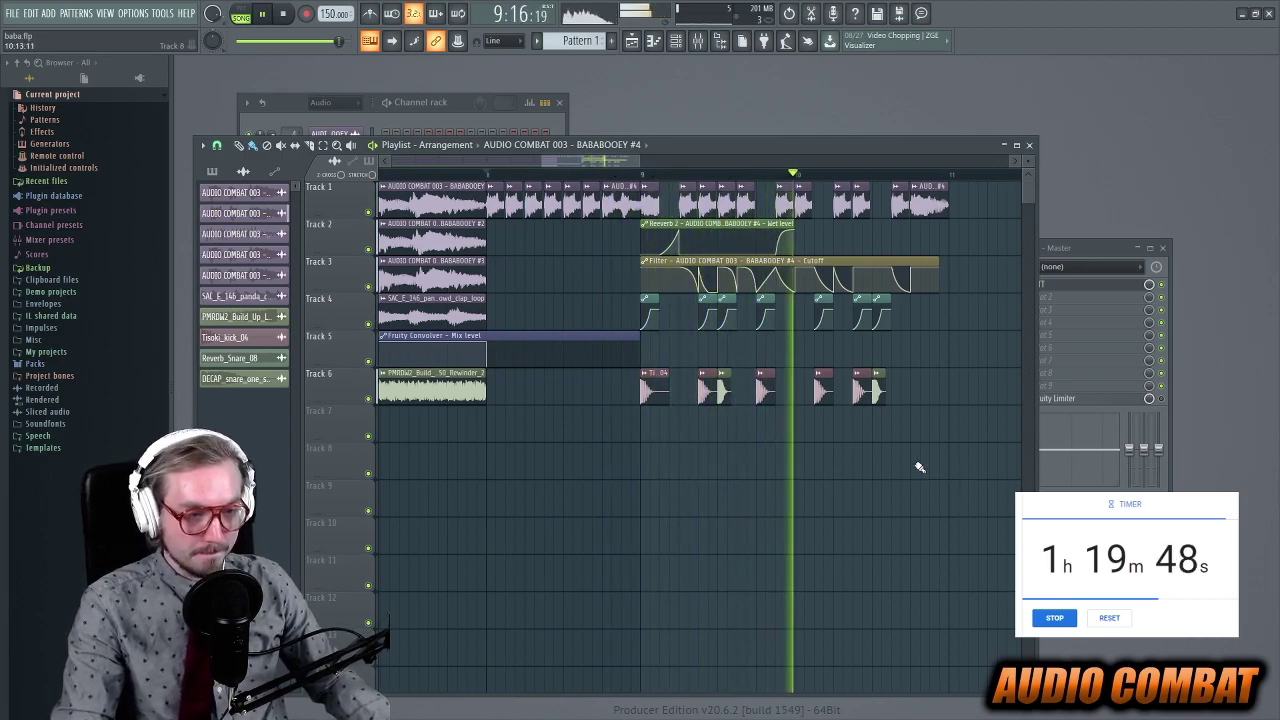
key("space")
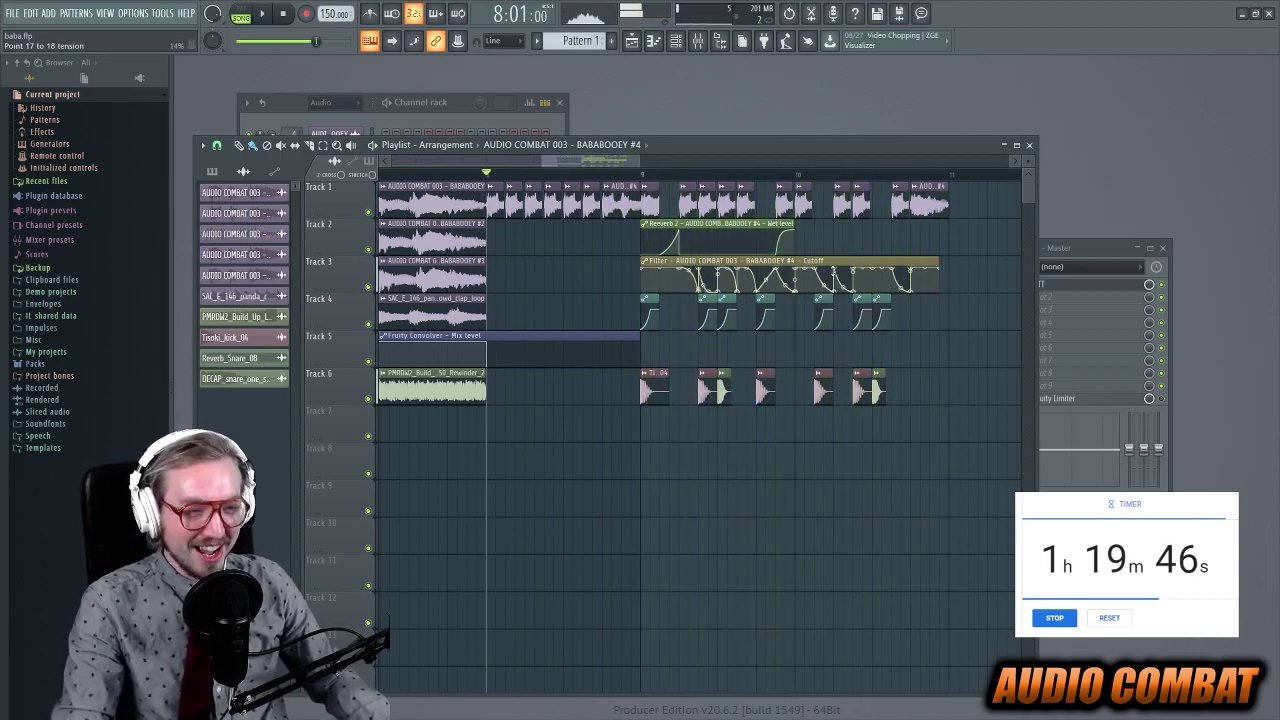
- Play the drop section from 8:14 through the end of bar 10
left_click(602, 170)
key("space")
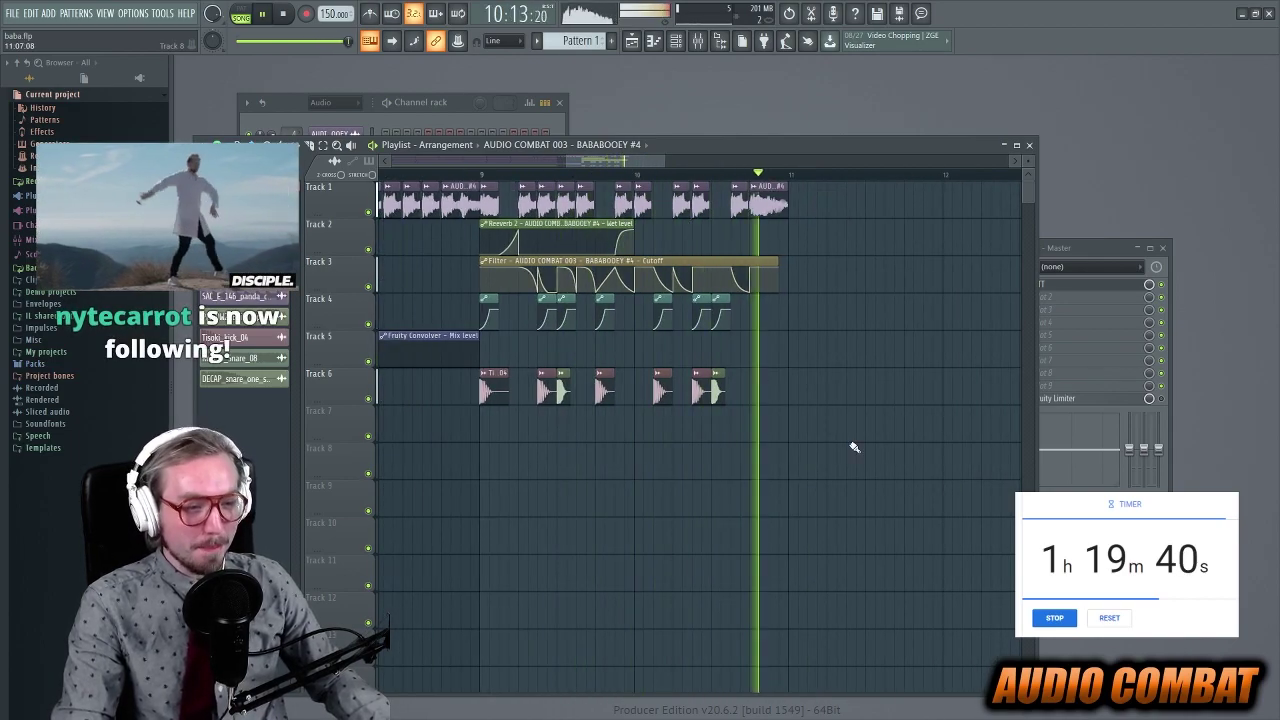
key("space")
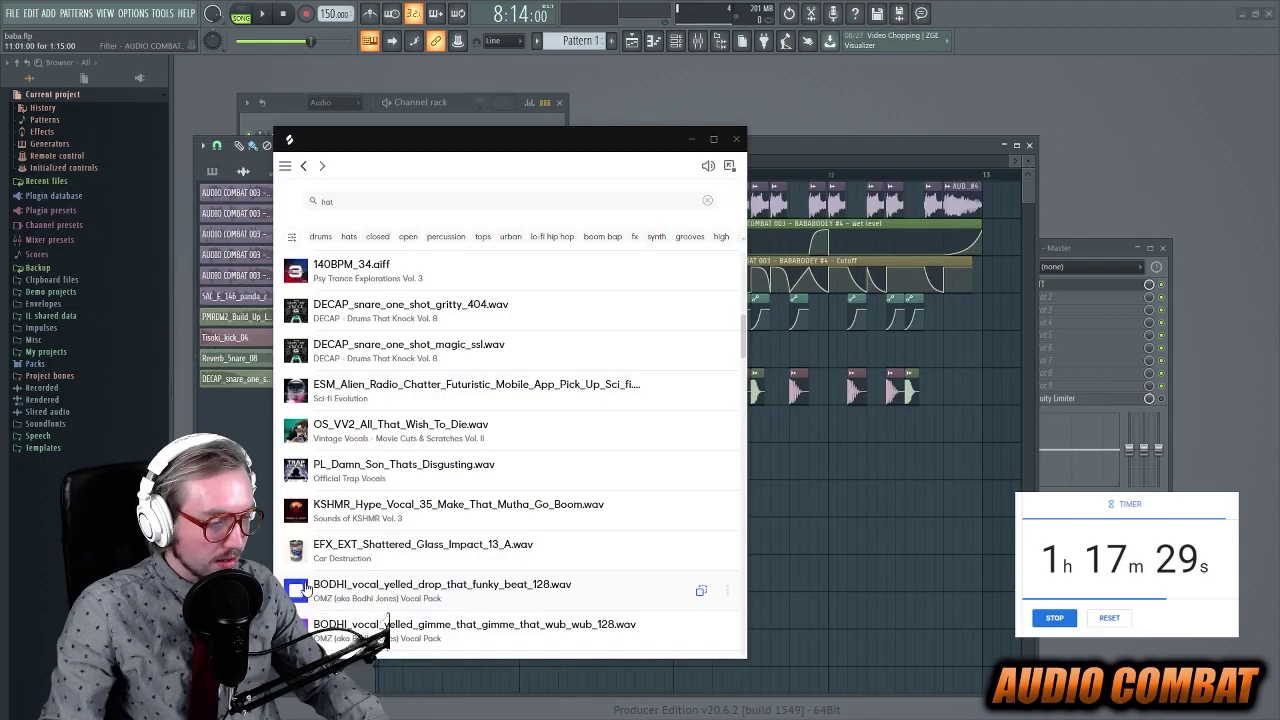
- Browse Splice for a hat sample and repeat LL_hihat_slick at even intervals along Track 7 from bar 9
scroll(303, 578, "down", 2)
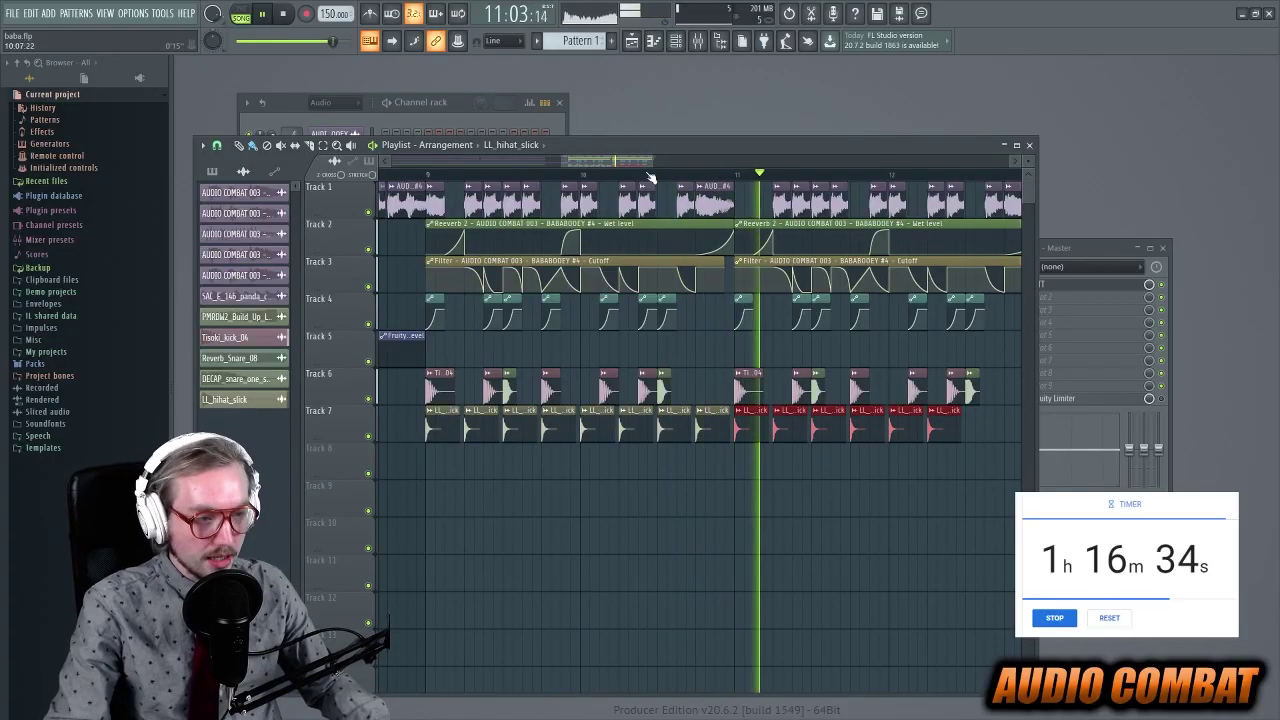
scroll(645, 167, "right", 3)
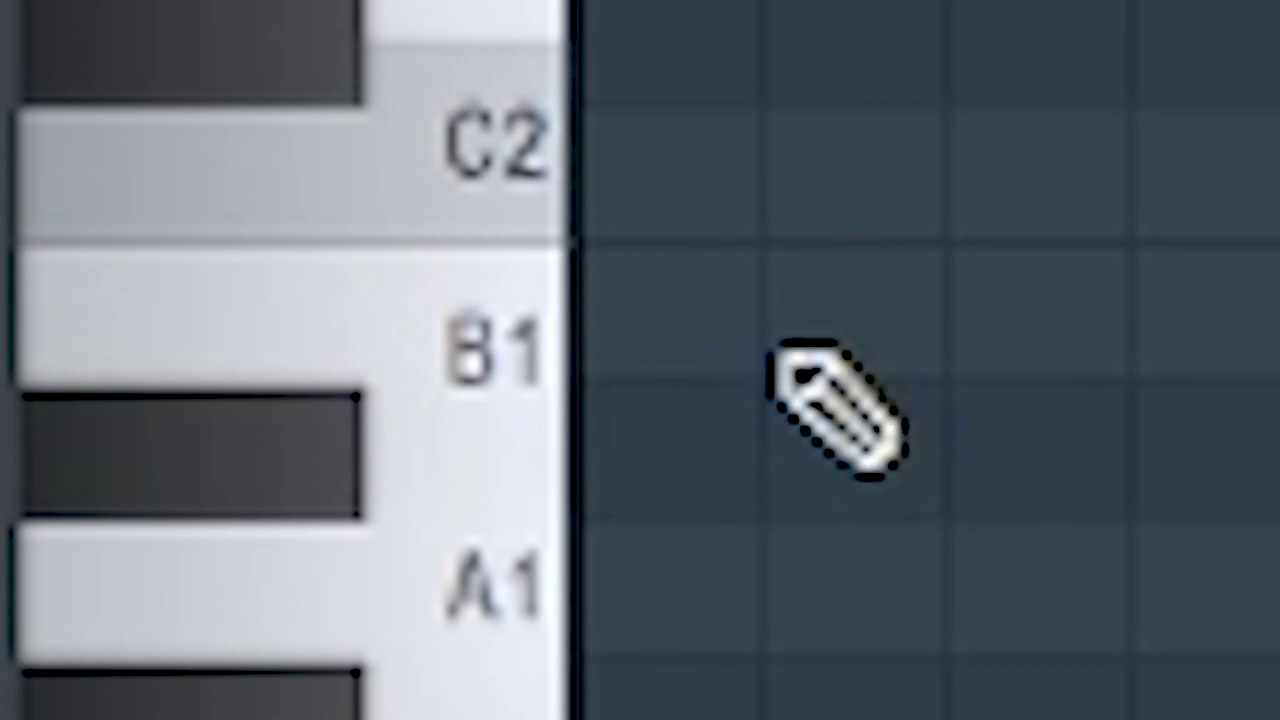
- Draw notes for Serum in the Pattern 1 piano roll and delete a misplaced one
left_click(474, 487)
right_click(740, 488)
left_click(740, 310)
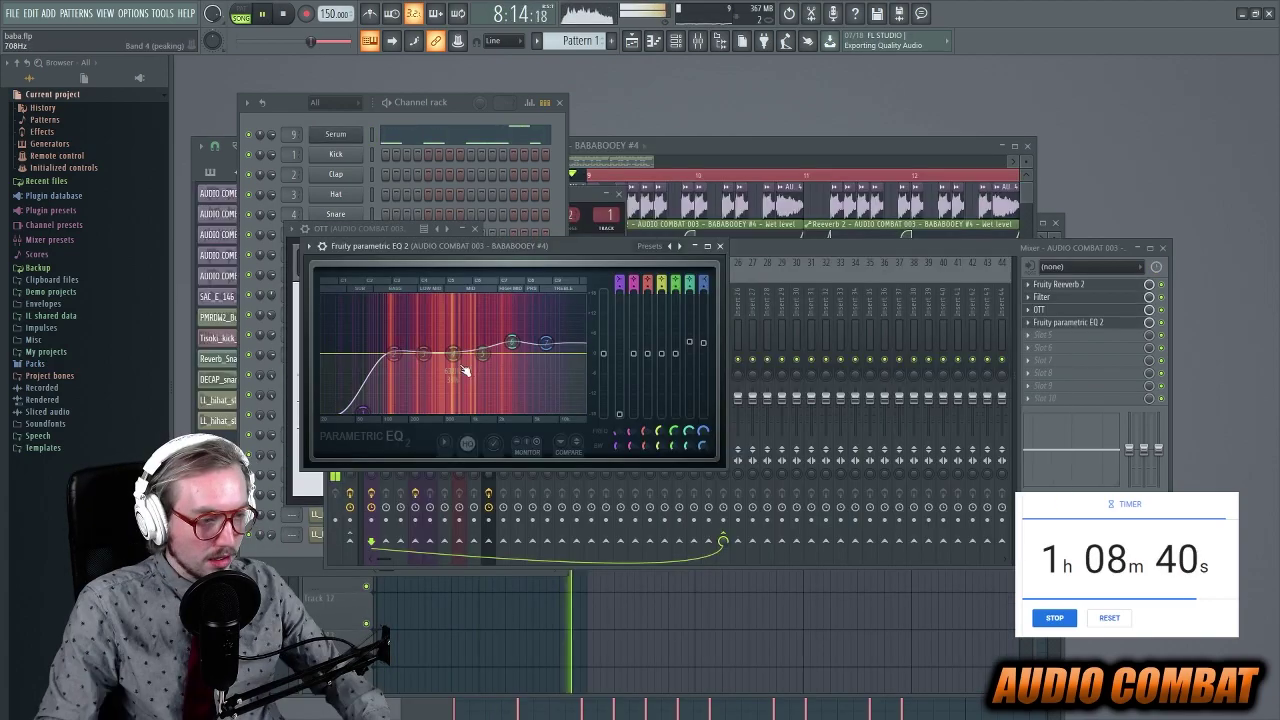
- Move a mid peaking band lower in Fruity parametric EQ 2 and lower the Vocodex modulator pitch shift on the BABABOOEY #4 insert
left_click_drag(483, 345, 455, 344)
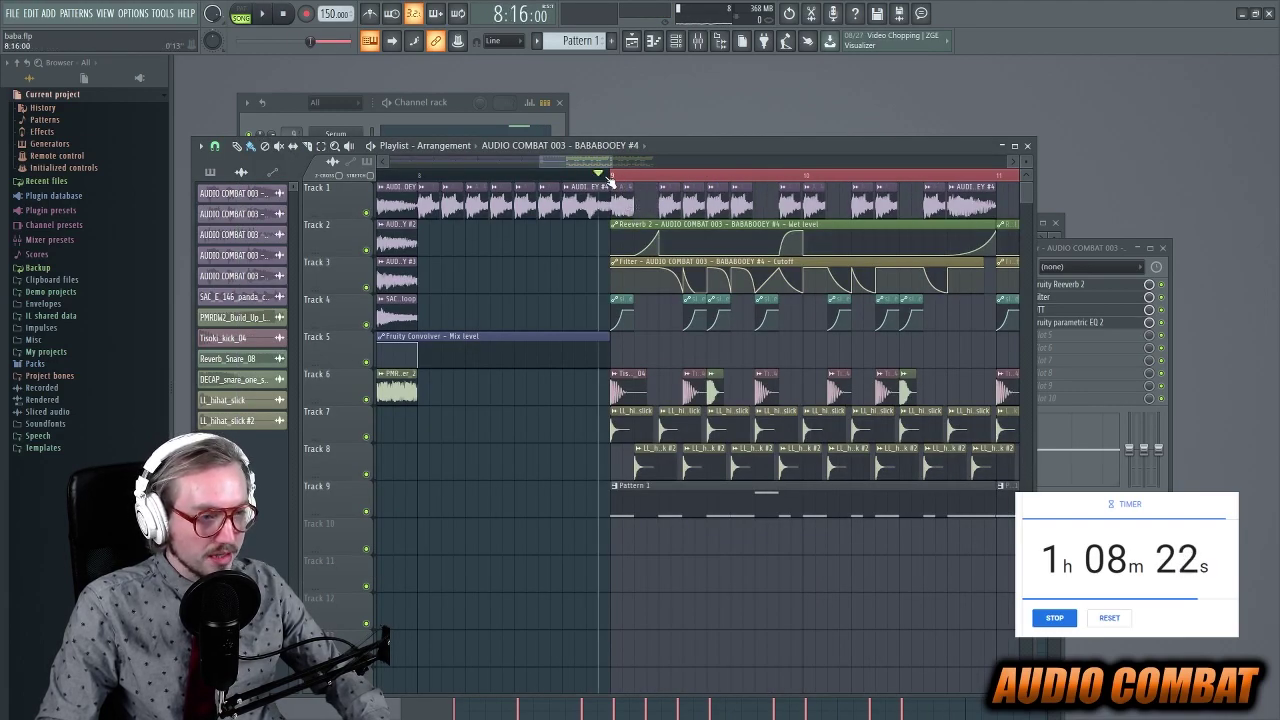
key("space")
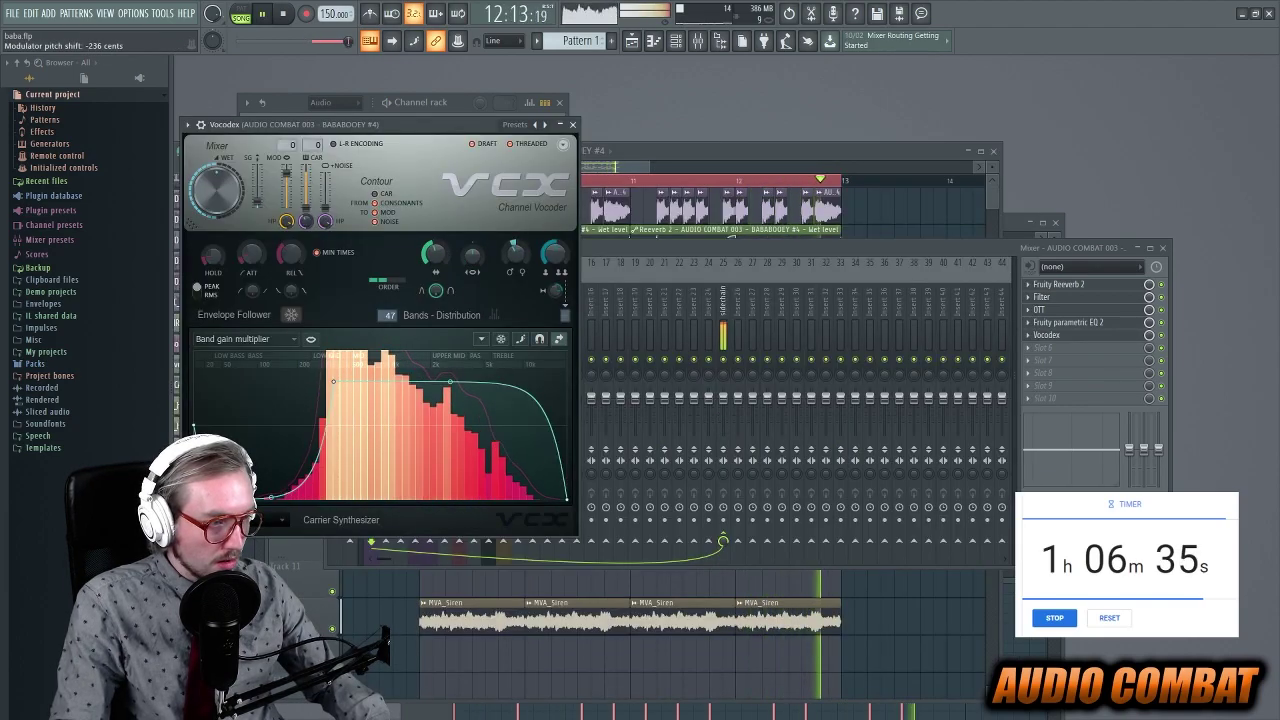
left_click_drag(516, 254, 520, 268)
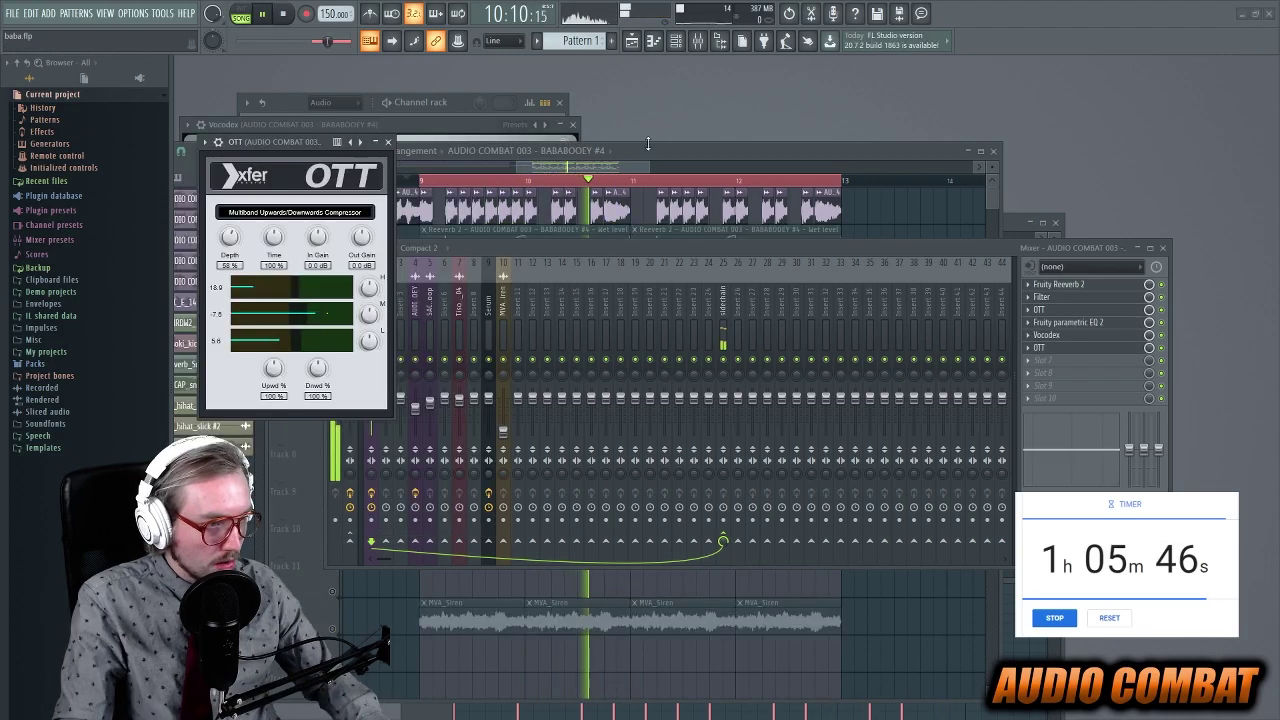
- Audition the soloed BABABOOEY #4 track together with the Filter cutoff automation on Track 3
key("F5")
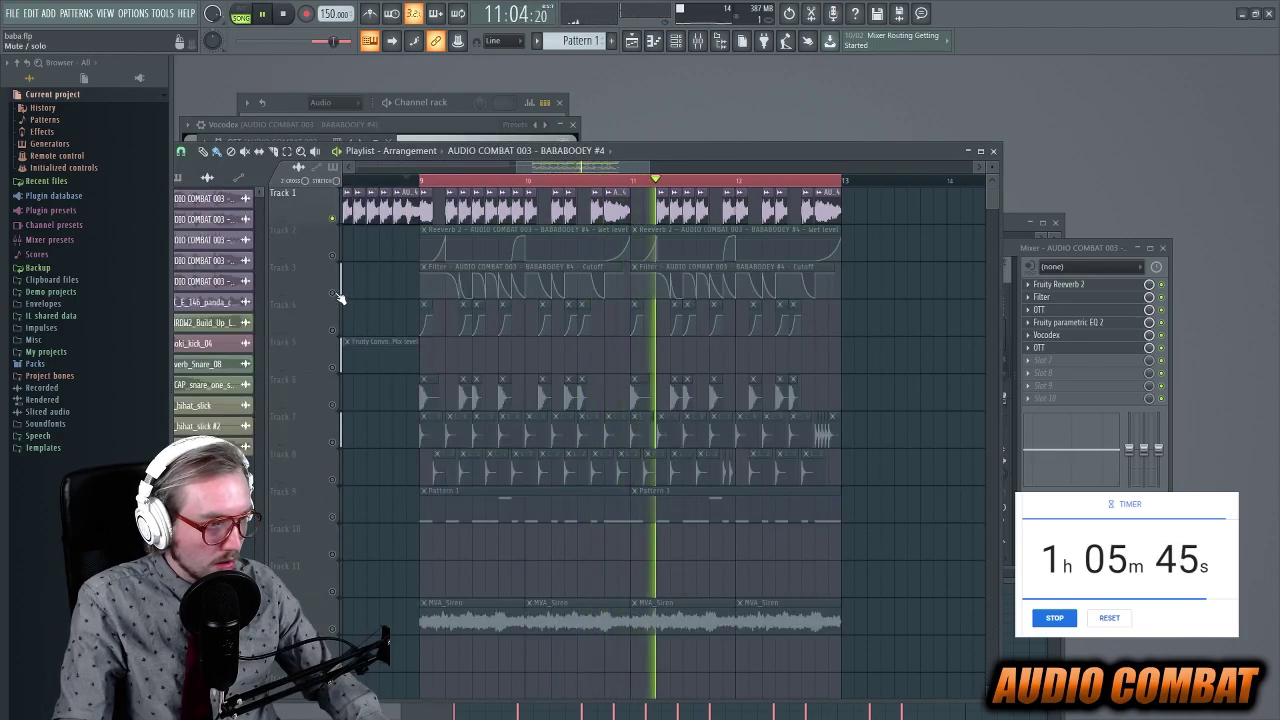
left_click(340, 267)
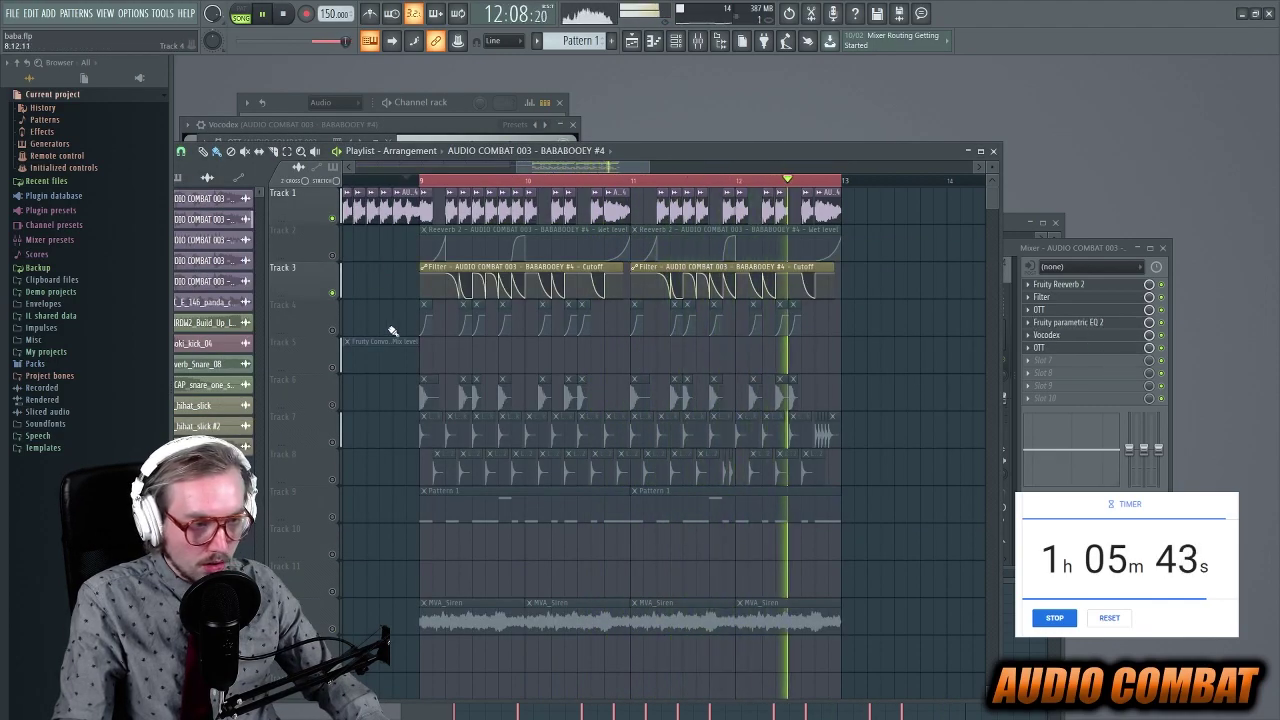
right_click(333, 293)
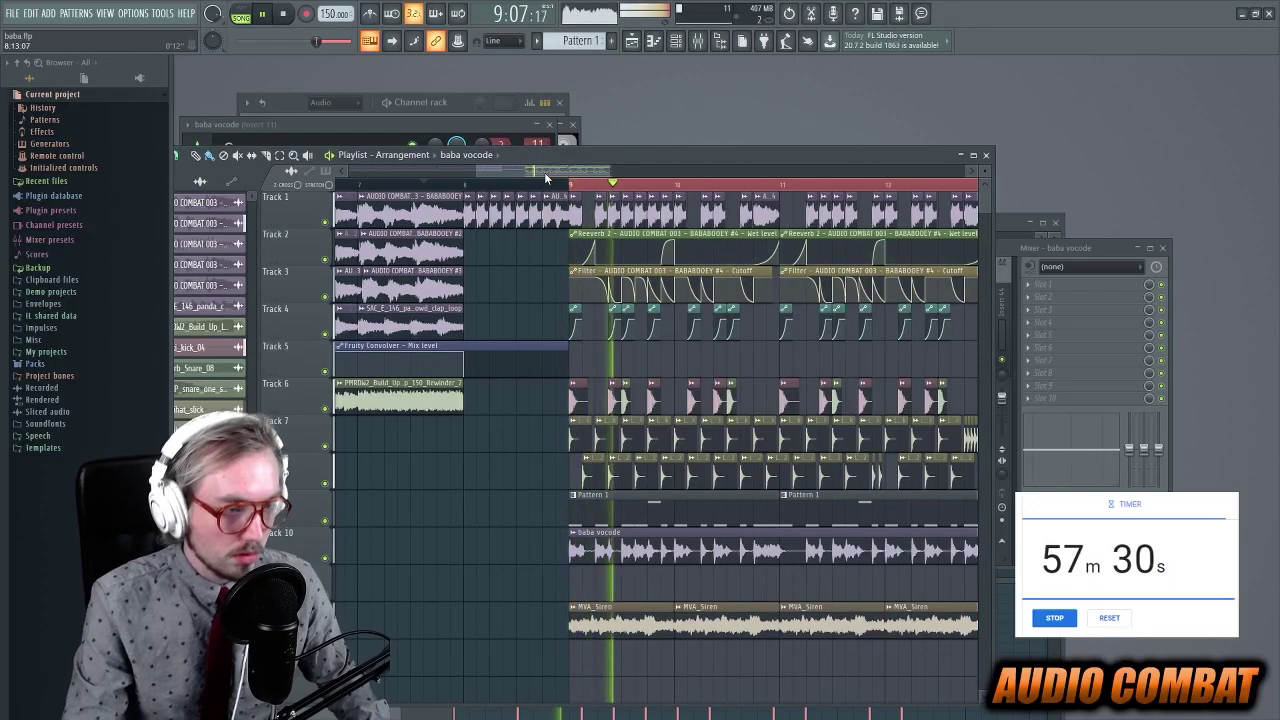
- Sweep Portal's grain pitch on the baba vocode insert between -16 and 16 steps while the drop plays
left_click_drag(544, 172, 584, 174)
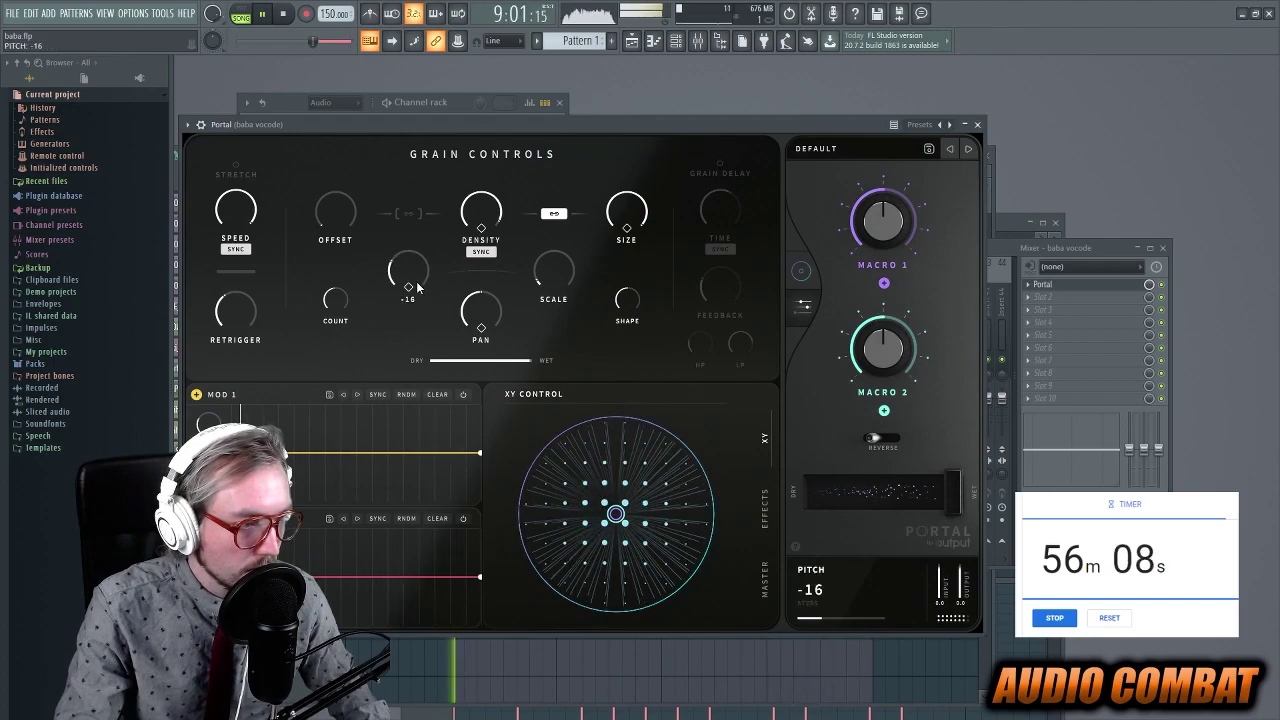
left_click_drag(416, 283, 428, 199)
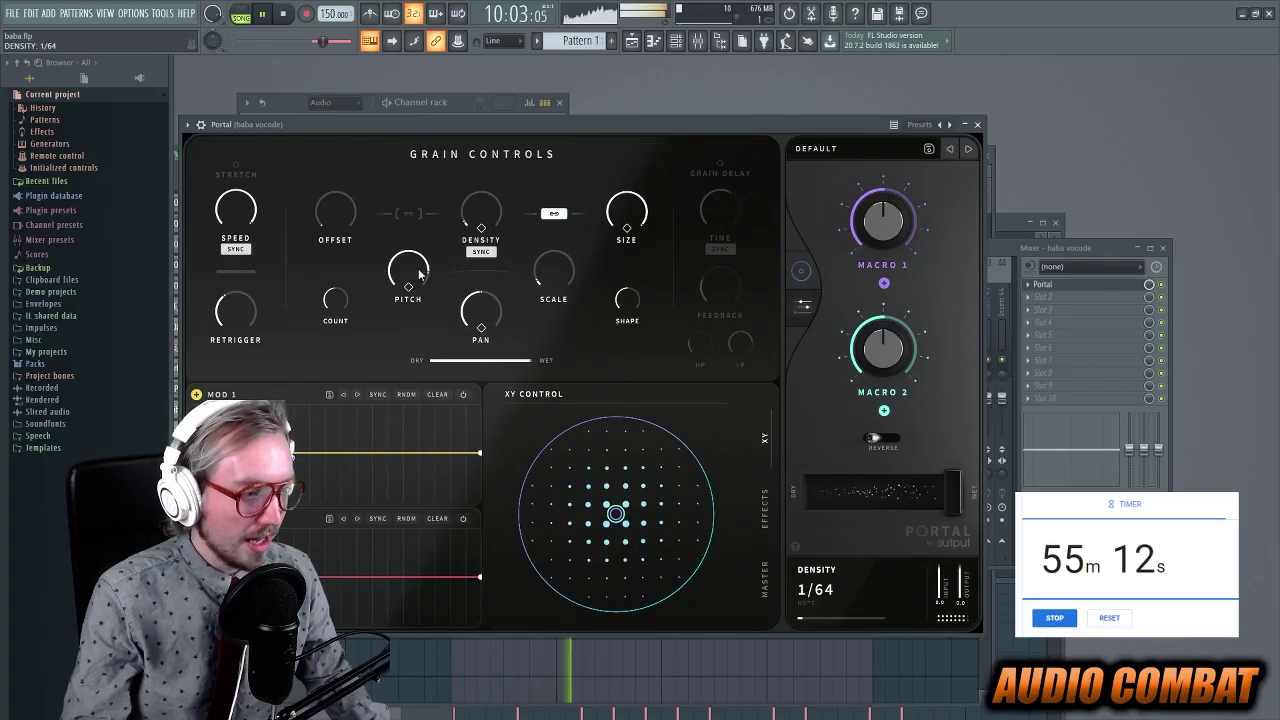
mouse_move(418, 300)
left_mouse_down()
mouse_move(409, 334)
mouse_move(407, 298)
mouse_move(407, 347)
mouse_move(408, 288)
left_mouse_up()
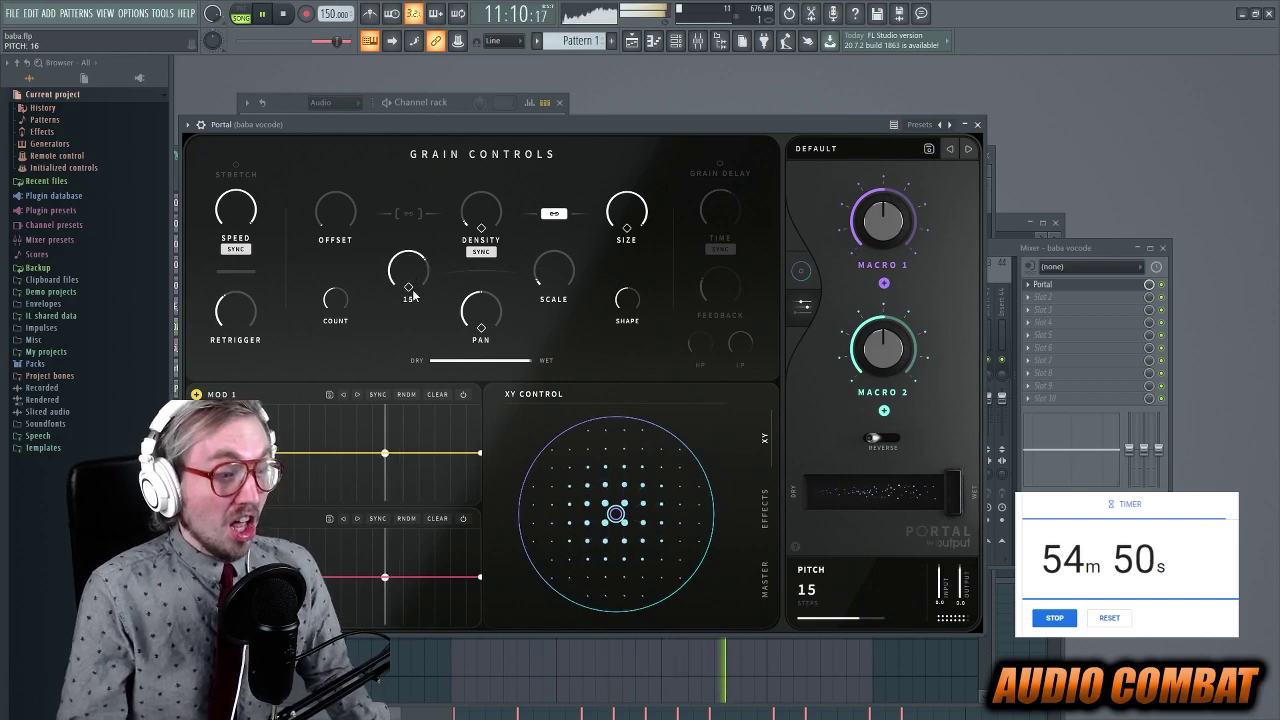
left_click_drag(416, 314, 422, 276)
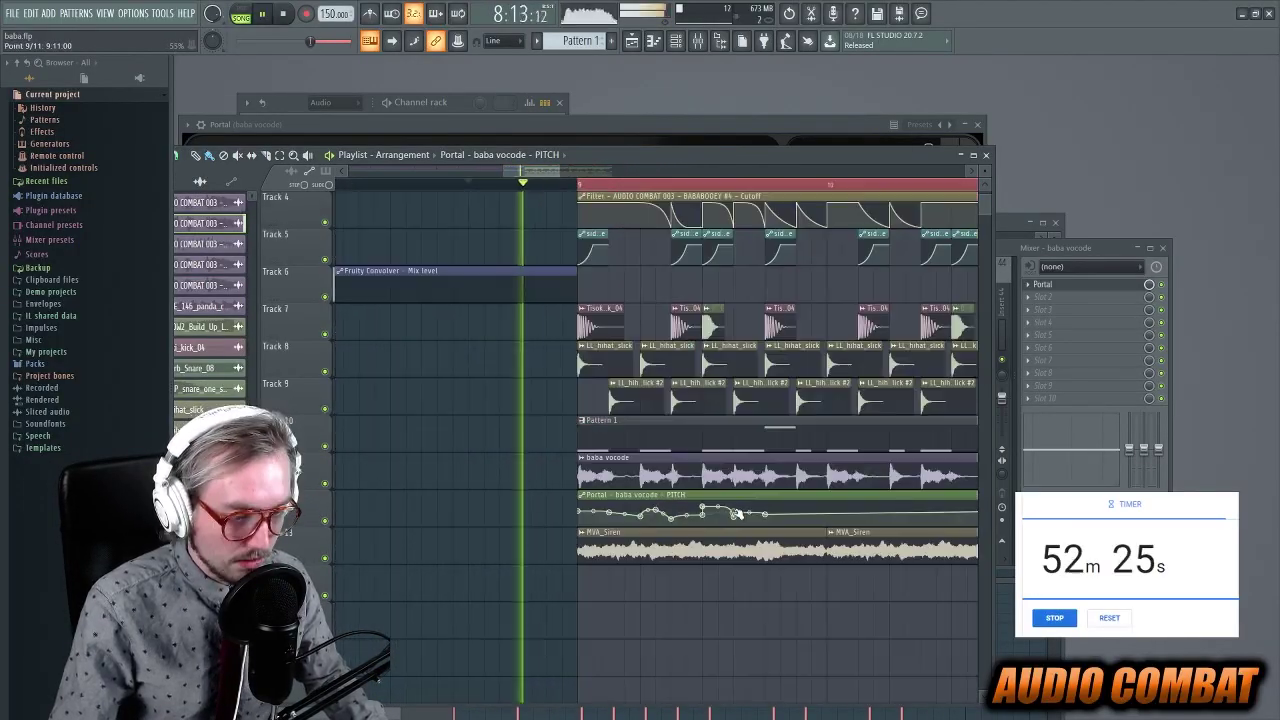
- Shape the Portal pitch automation for baba vocode with rising and falling points through bars 9 and 10
key("space")
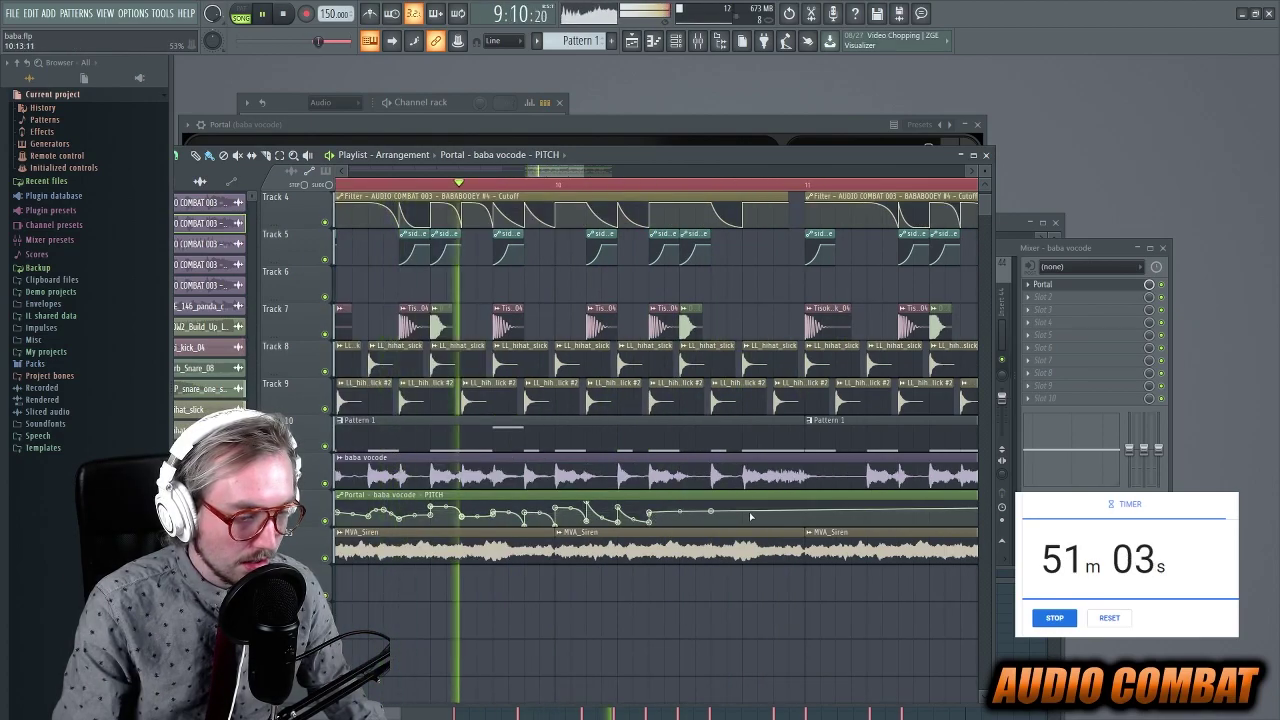
mouse_move(750, 516)
left_mouse_down()
mouse_move(745, 526)
mouse_move(751, 514)
left_mouse_up()
key("space")
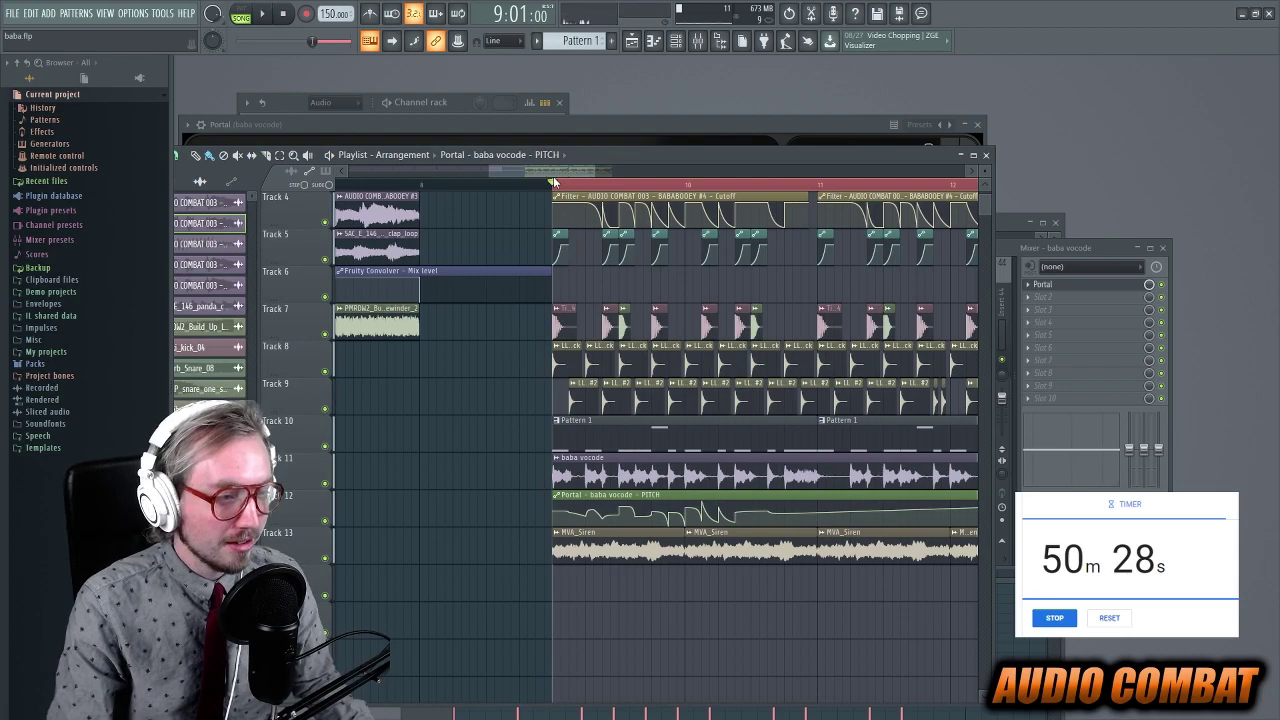
- Play back the build-up from bar 8 into the drop to check the baba vocode part with Track 1 muted
key("space")
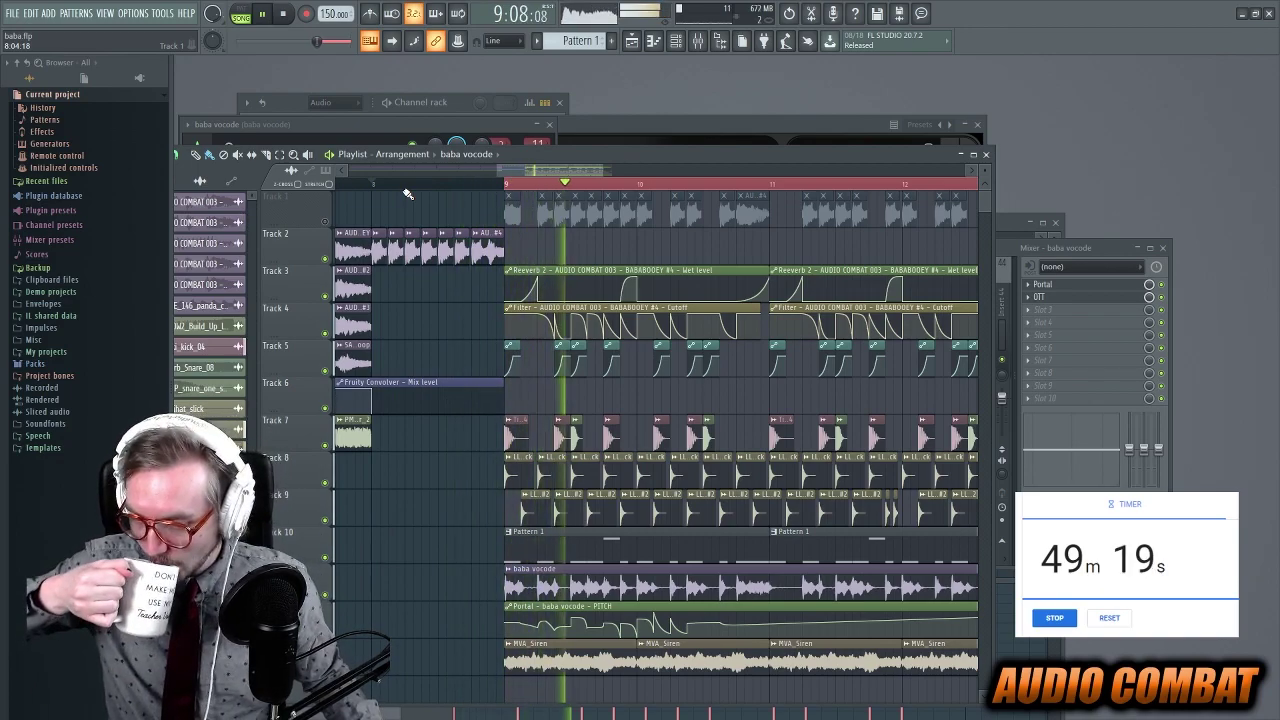
key("space")
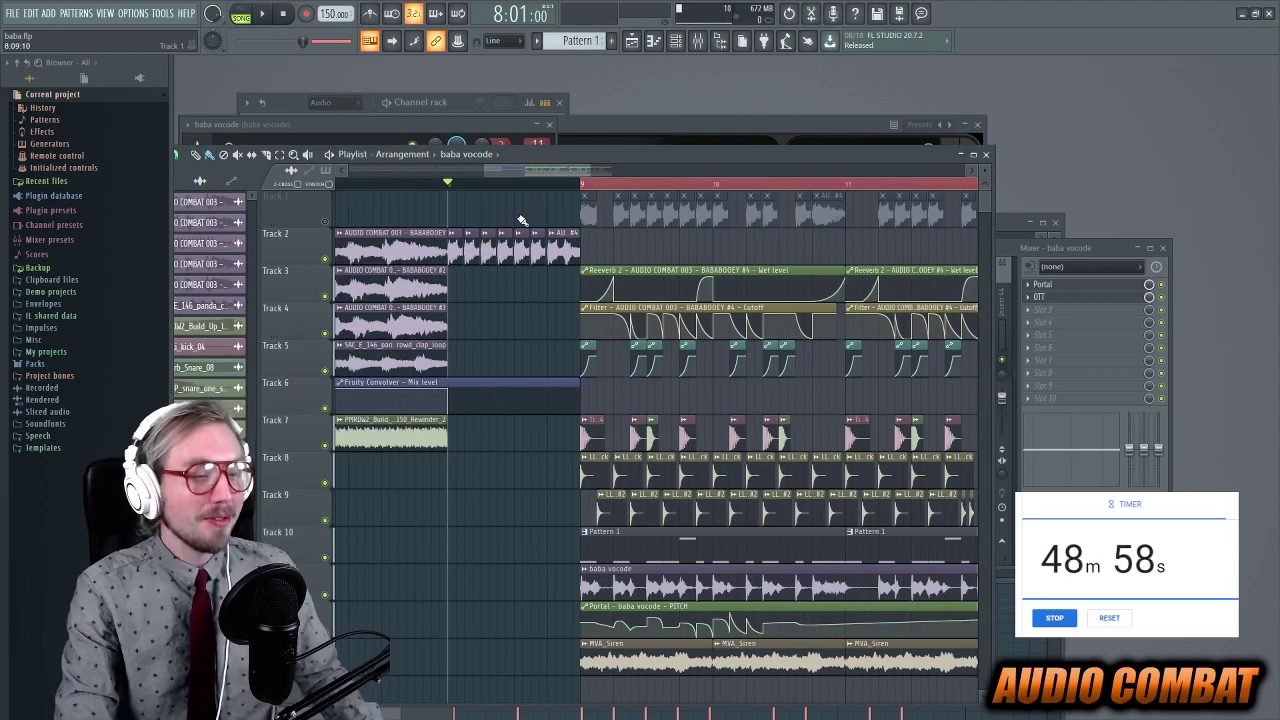
key("space")
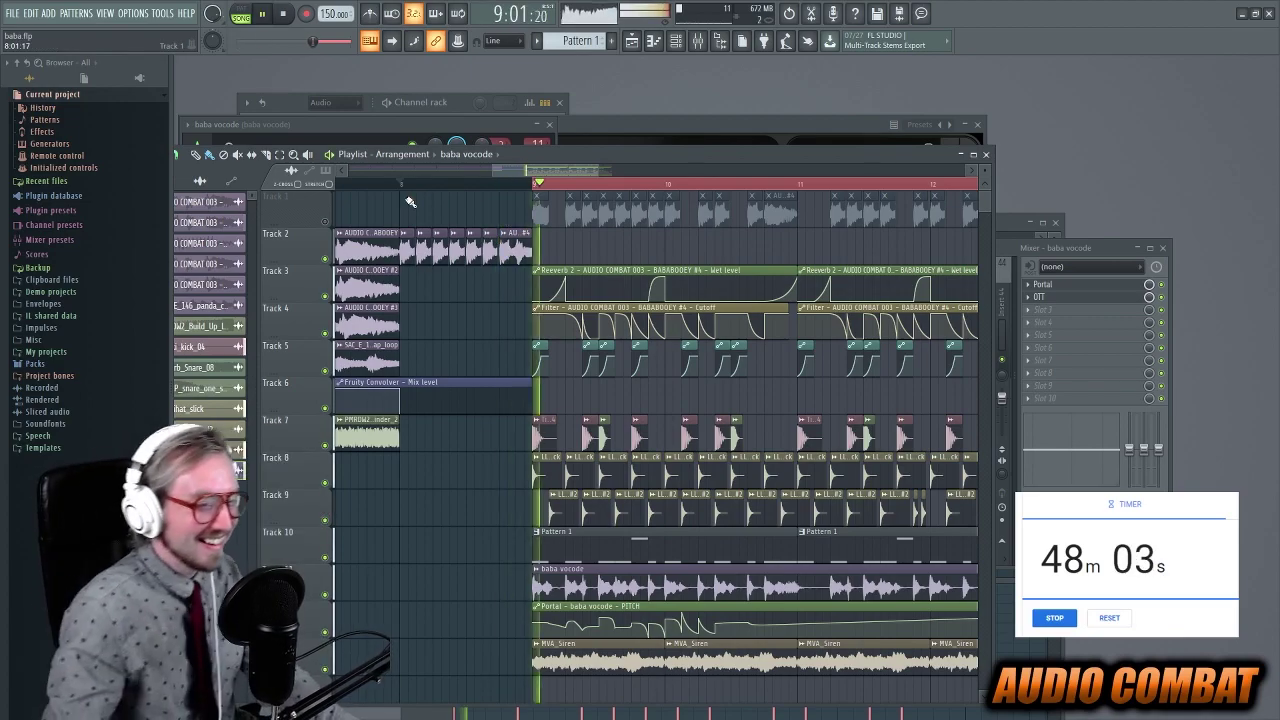
- Trim the Filter automation clip on Track 3 so it ends at bar 9, and play the transition
key("space")
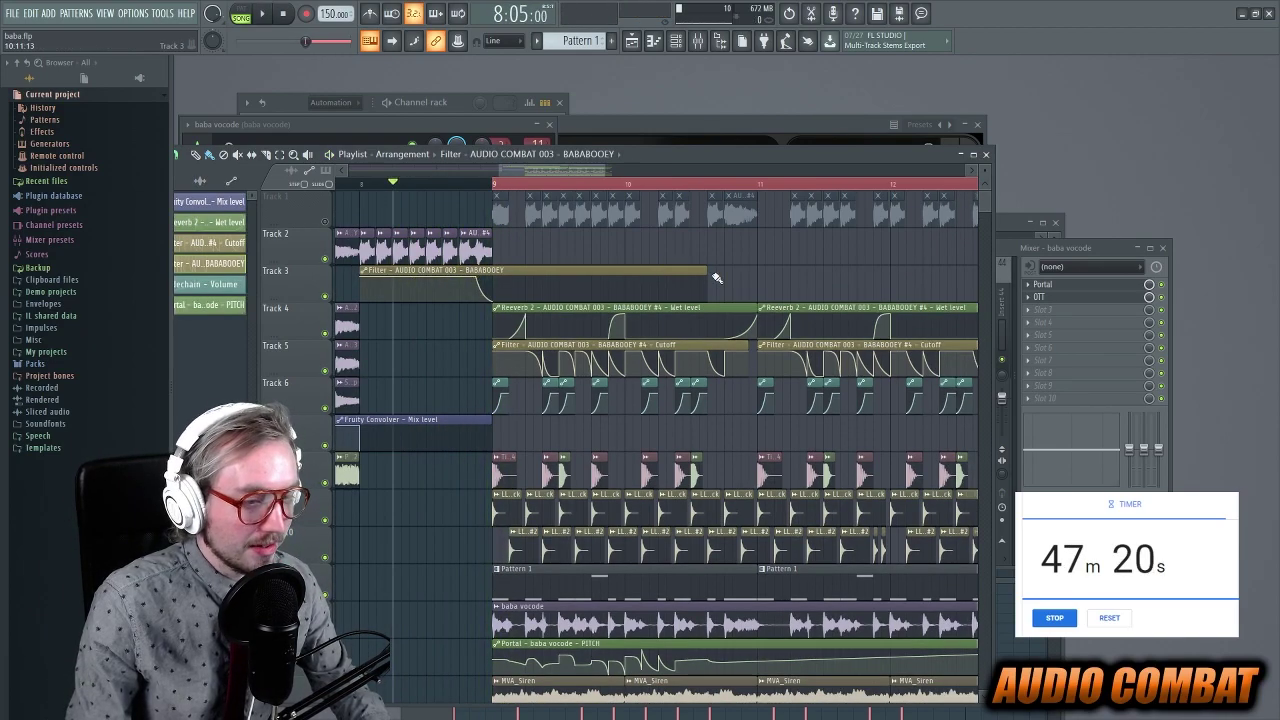
left_click_drag(707, 270, 491, 290)
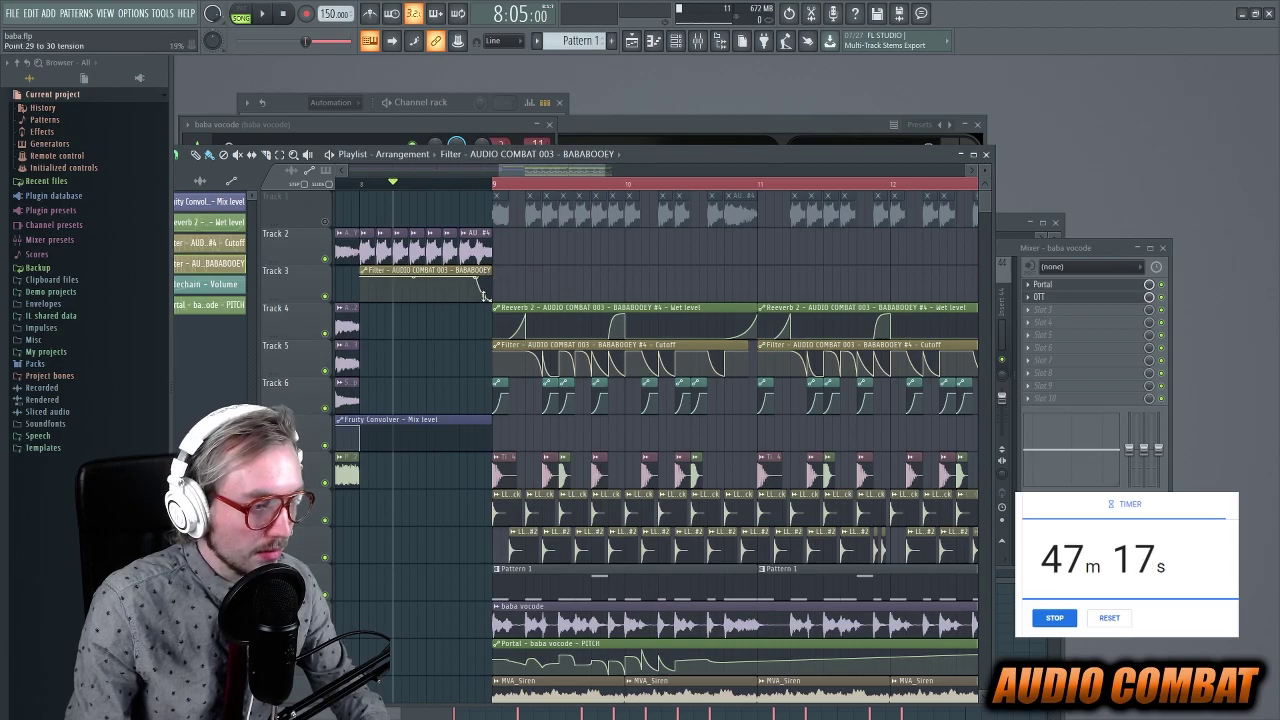
key("space")
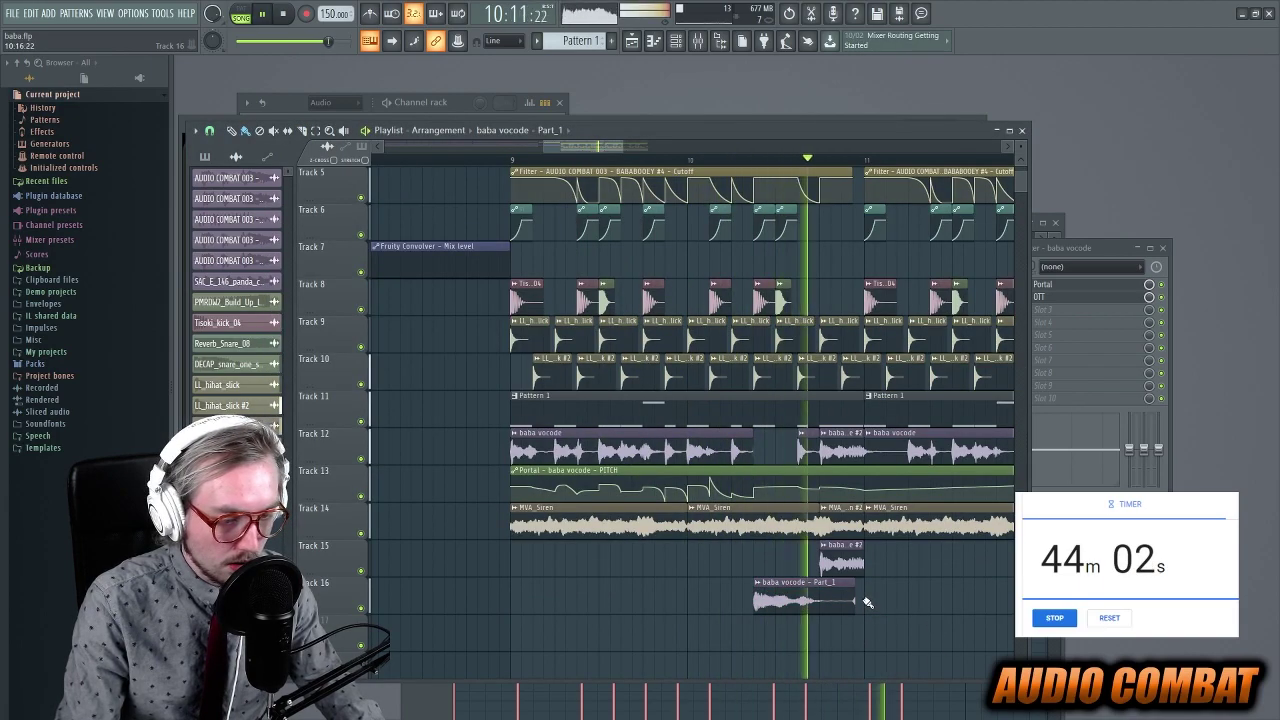
- Shorten the baba vocode - Part_1 clip on Track 16 to about four steps and play it back
key("space")
left_click_drag(862, 600, 802, 586)
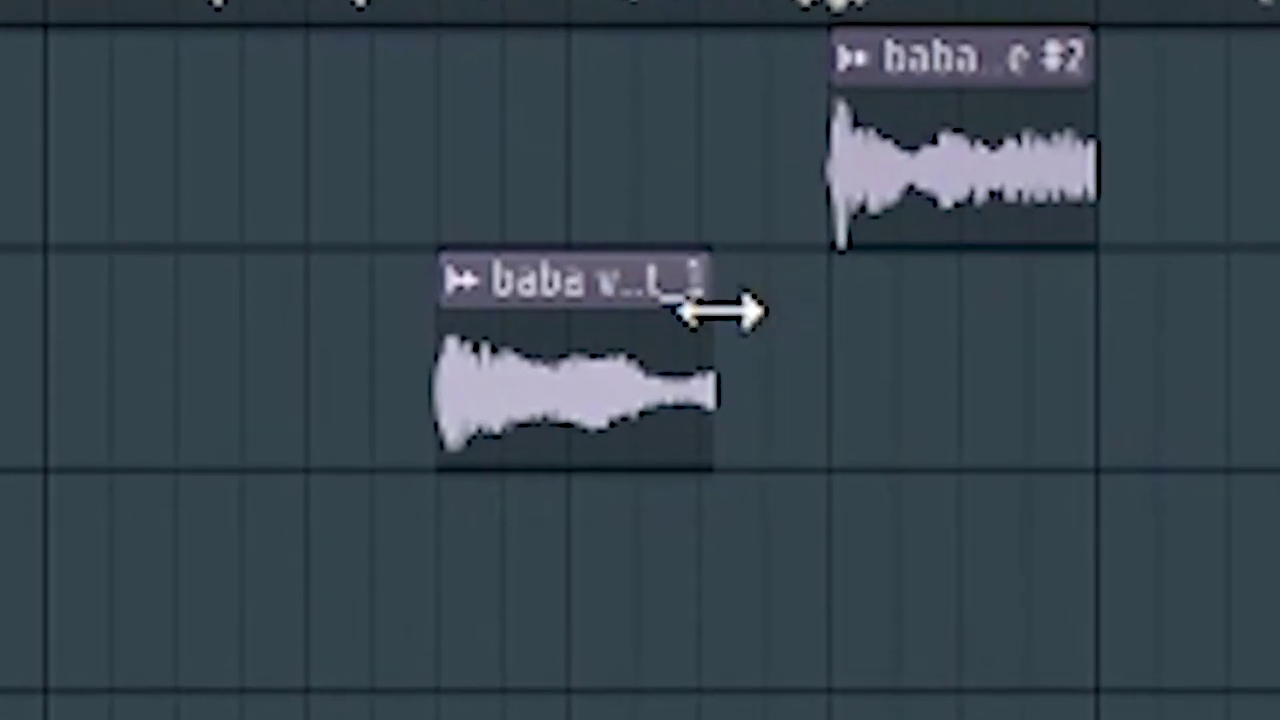
key("space")
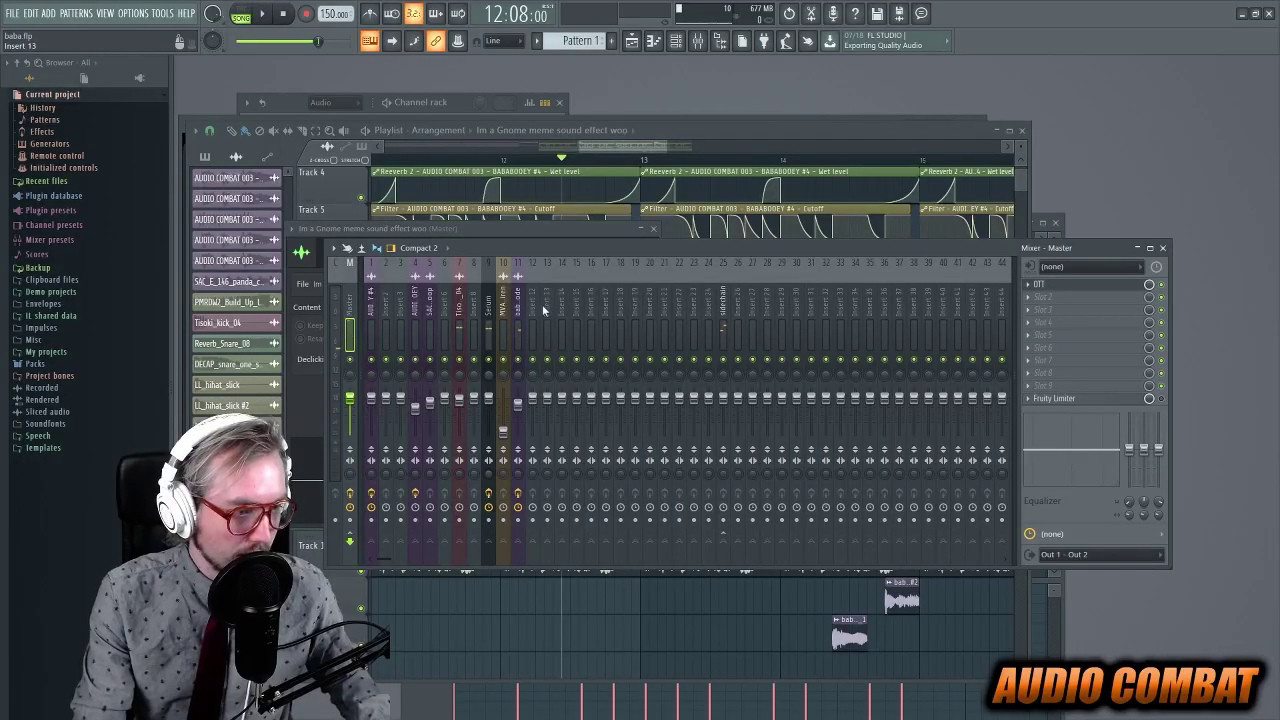
- Route the Im a Gnome meme sound effect woo channel to mixer Insert 12
right_click(533, 312)
mouse_move(600, 402)
left_click(702, 404)
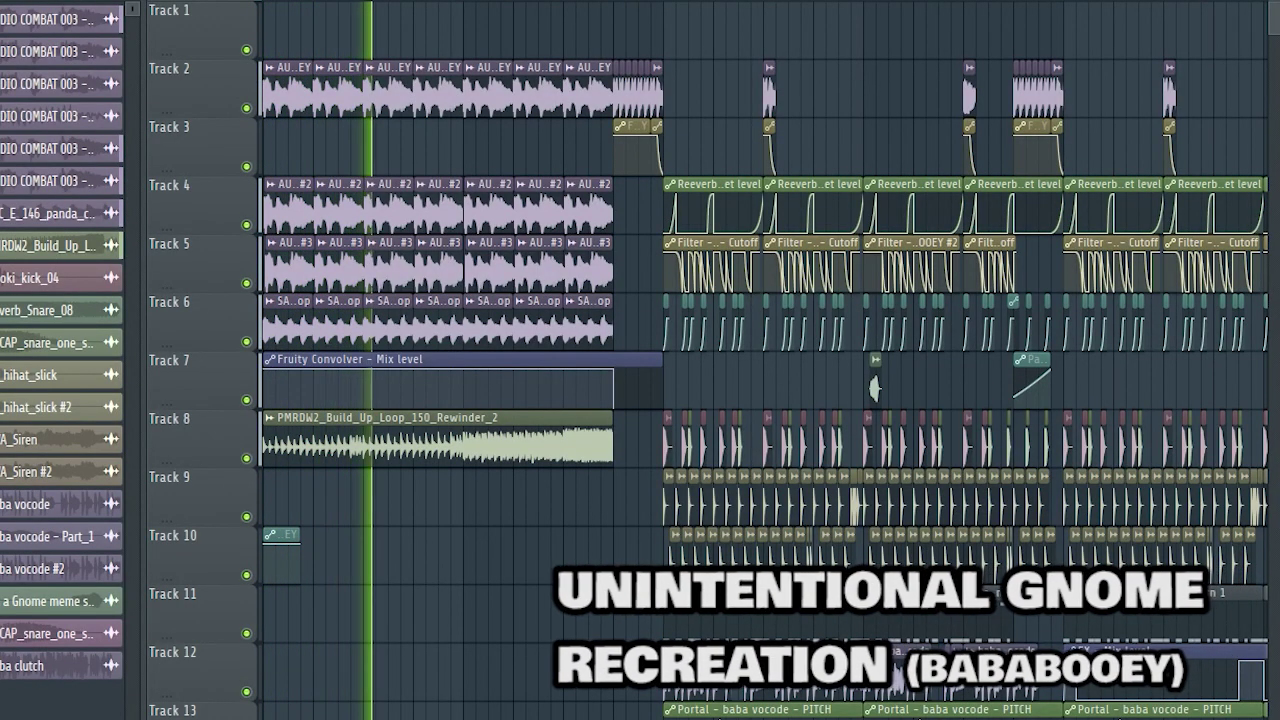
scroll(790, 15, "down", 4)
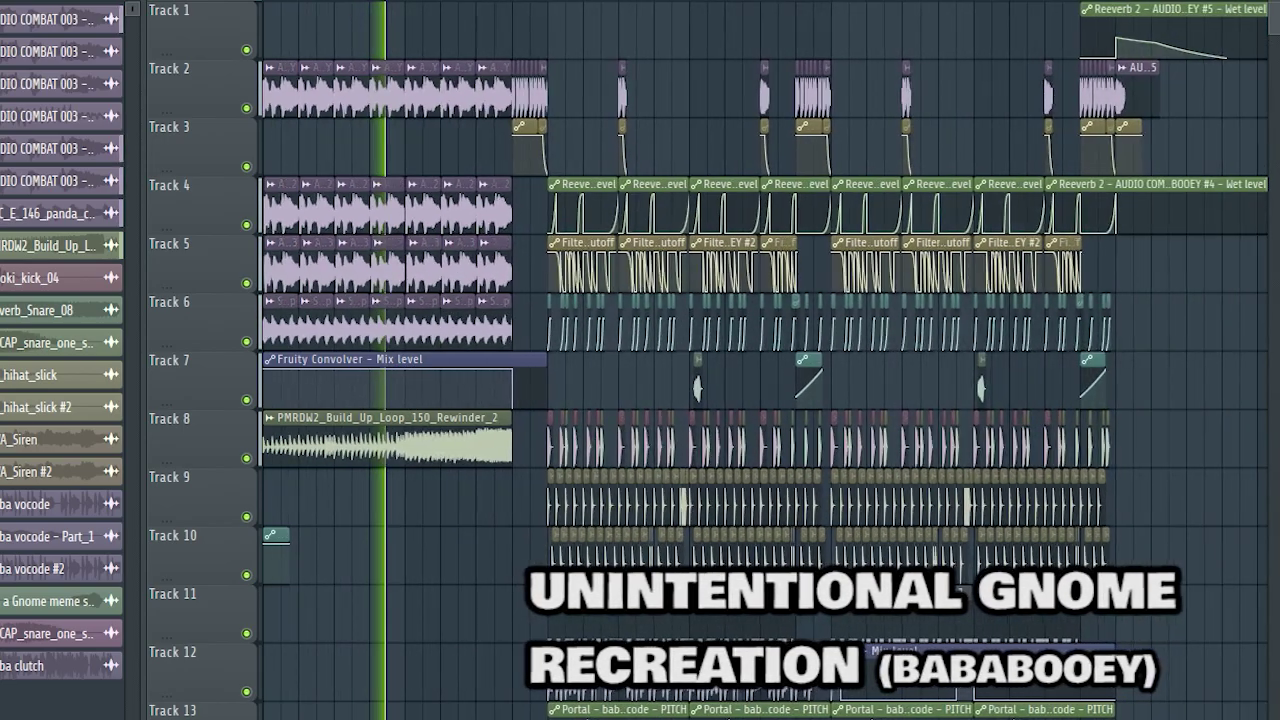
scroll(880, 5, "up", 1)
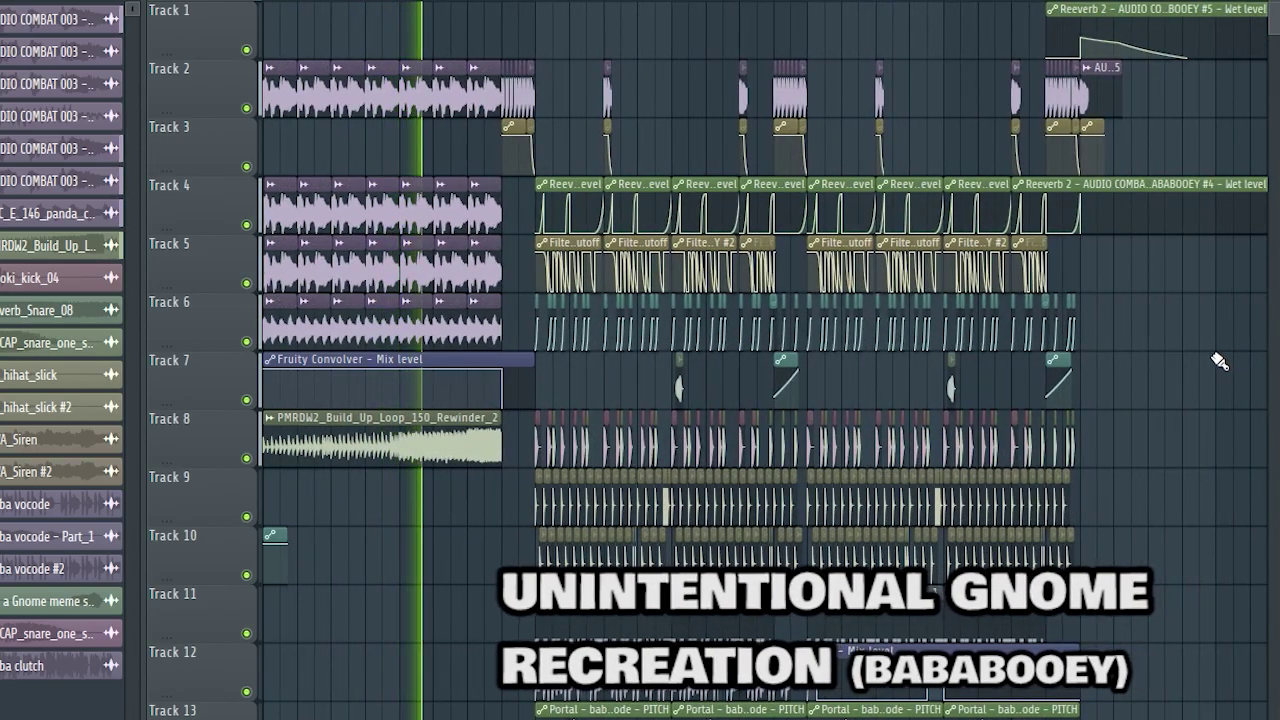
scroll(1220, 362, "down", 4)
scroll(1220, 390, "up", 3)
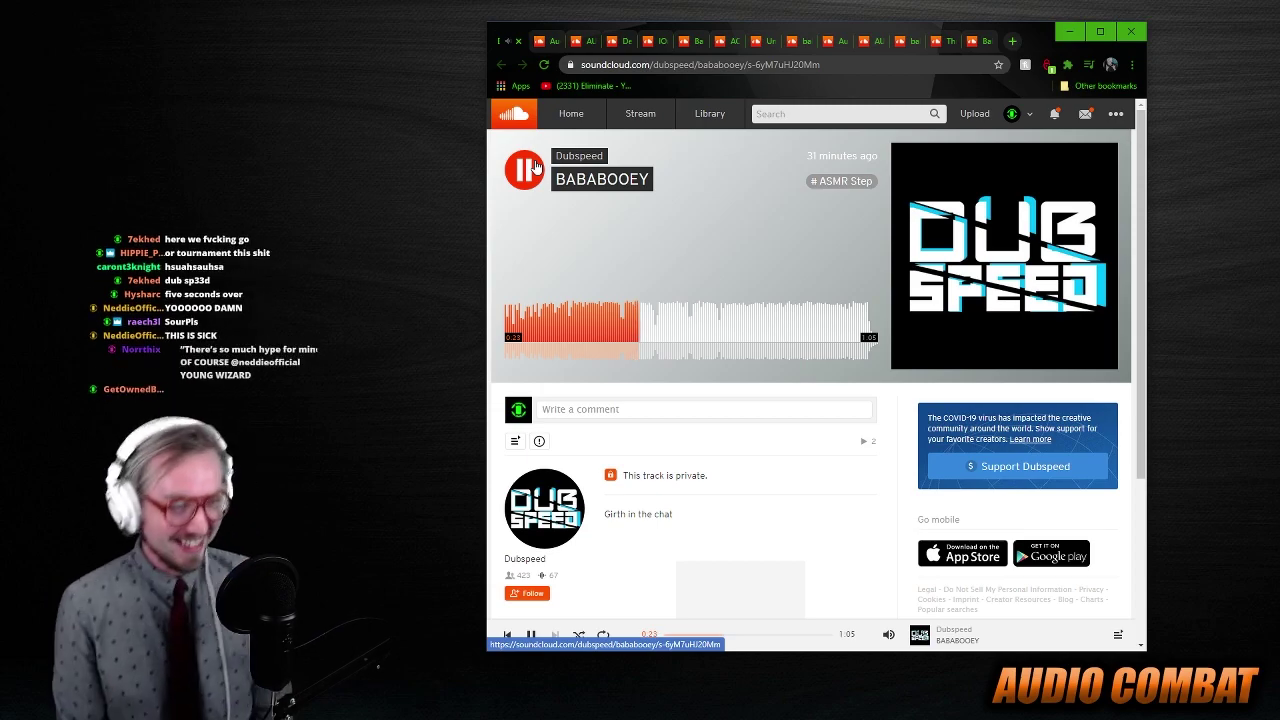
- Listen to the submitted Bababooey challenge tracks on SoundCloud and pause the 6969 BPM Meme Extratone entry
left_click(535, 167)
left_click(585, 315)
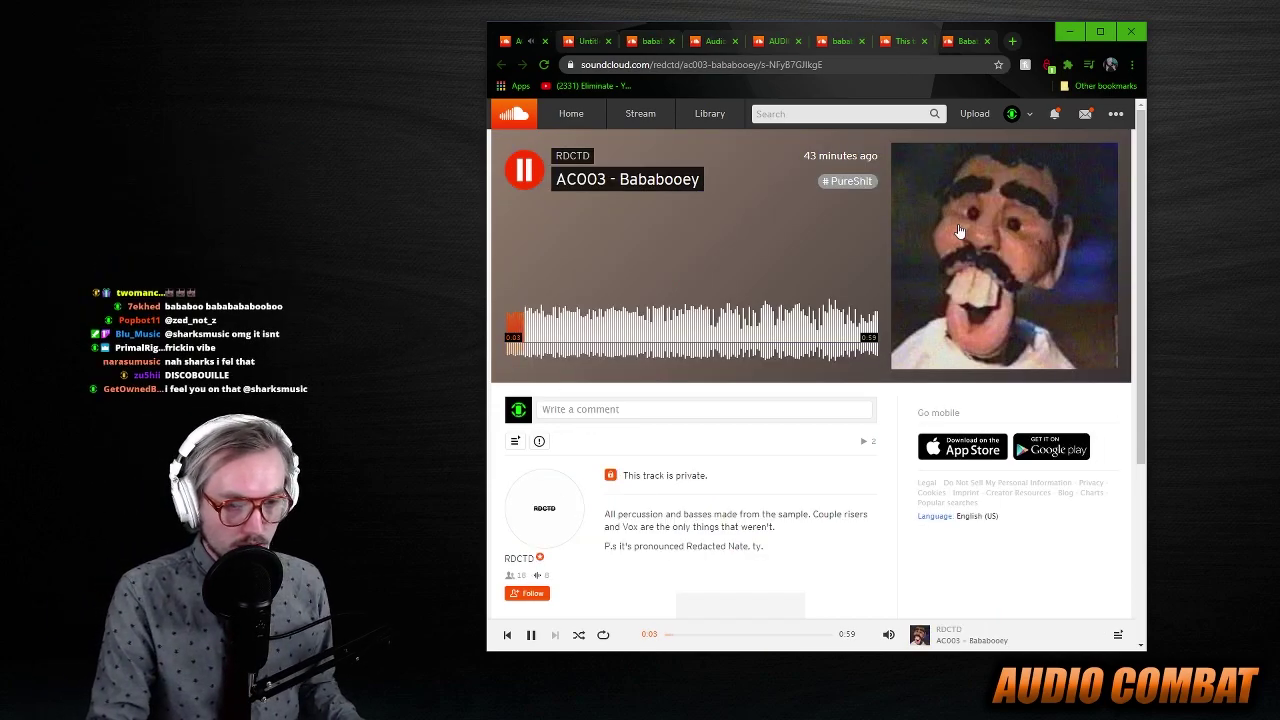
left_click(958, 231)
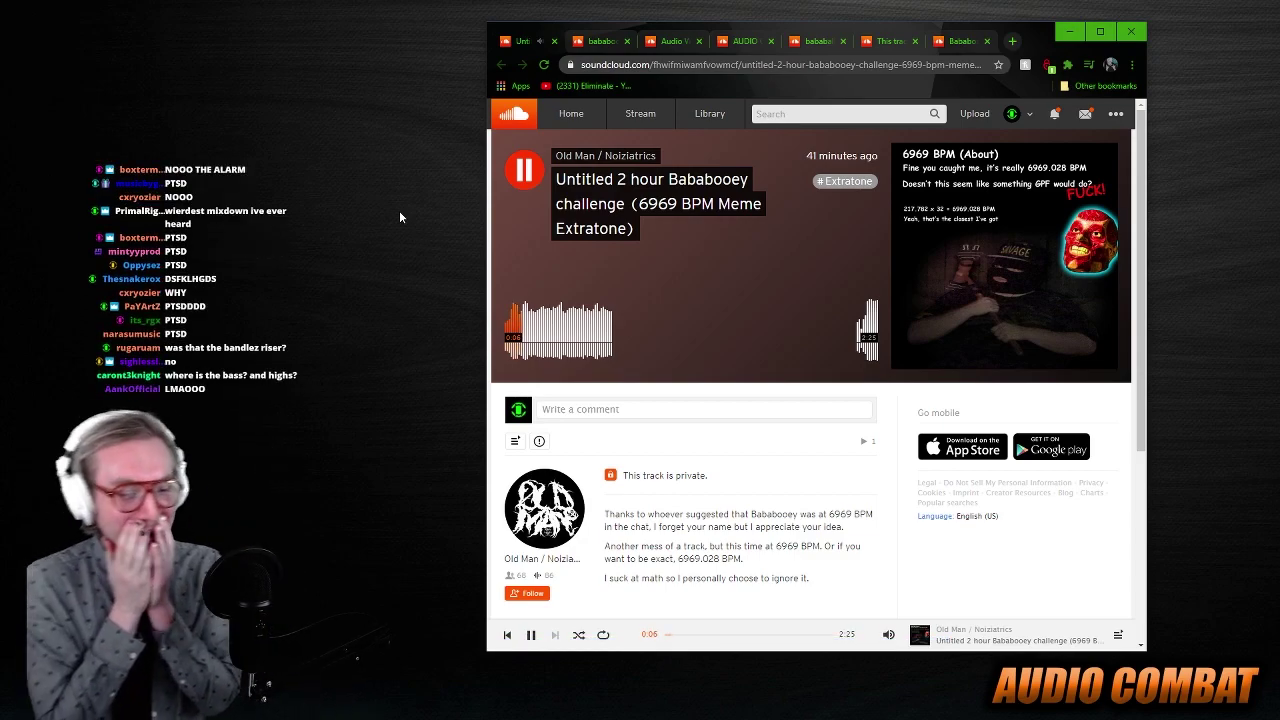
key("space")
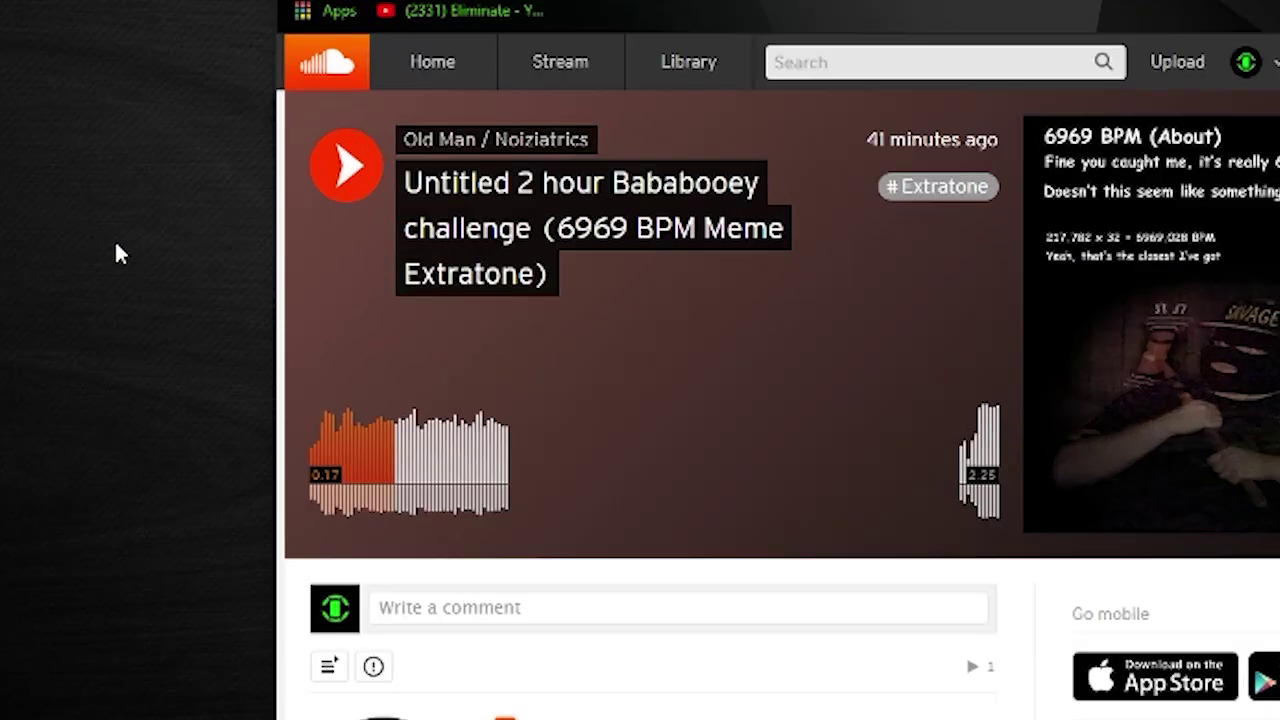